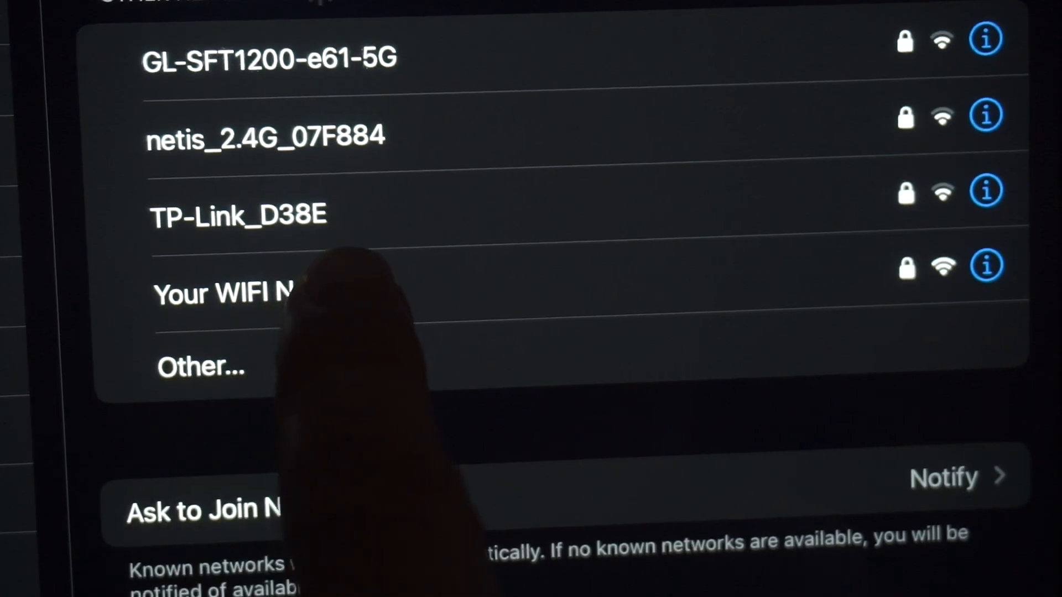
Join the Wi-Fi network "Your WIFI Name" by entering its network password.
{"action": "left_click", "coordinate": [287, 294]}
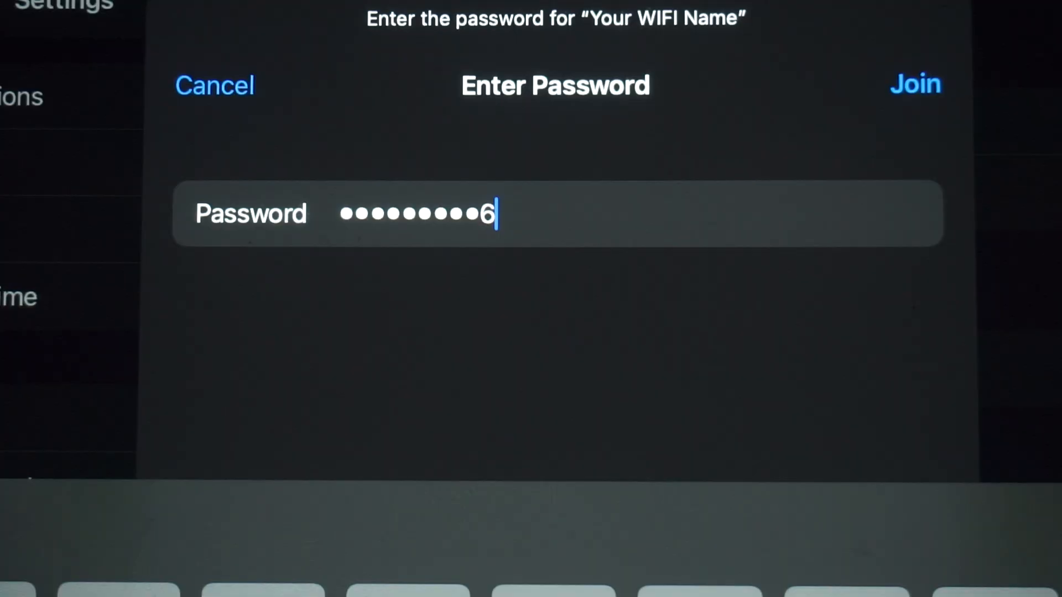
{"action": "left_click", "coordinate": [915, 83]}
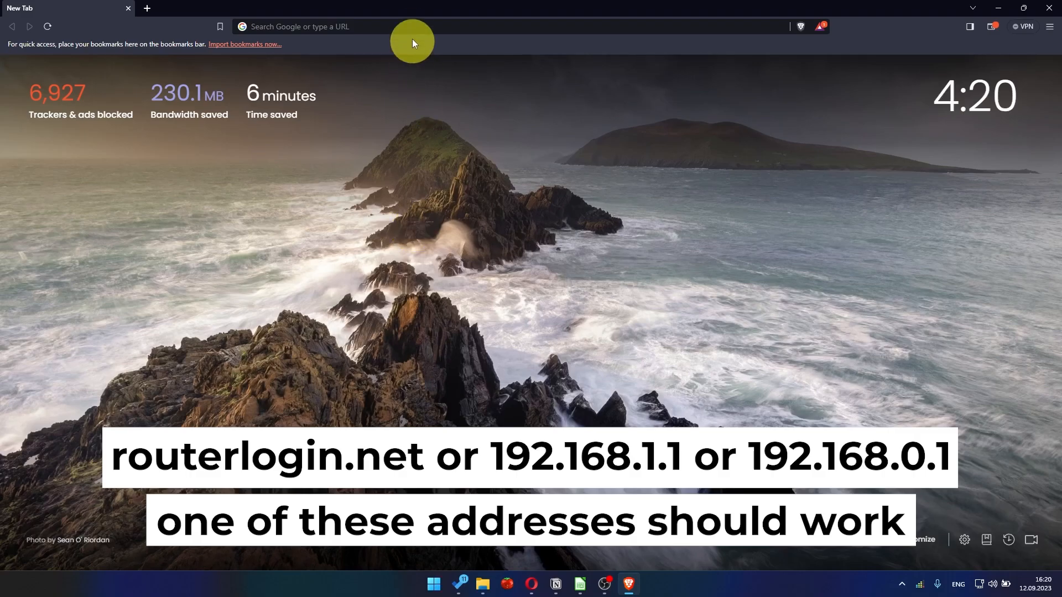
Switch to the web browser, load 192.168.1.1, and advance through the router's welcome and internet detection pages.
{"action": "left_click", "coordinate": [412, 28]}
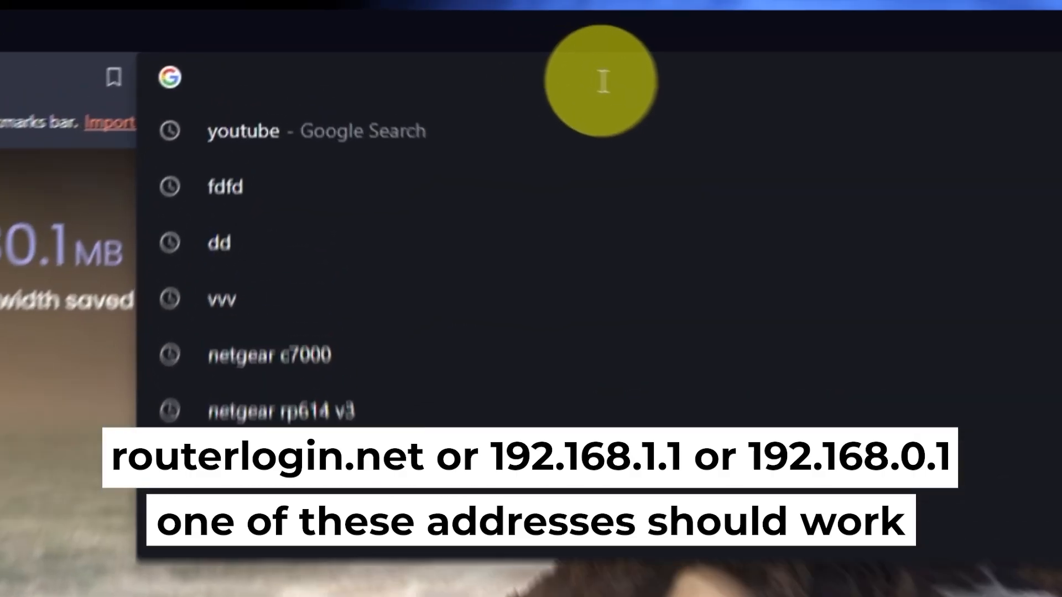
{"action": "type", "text": "192.168"}
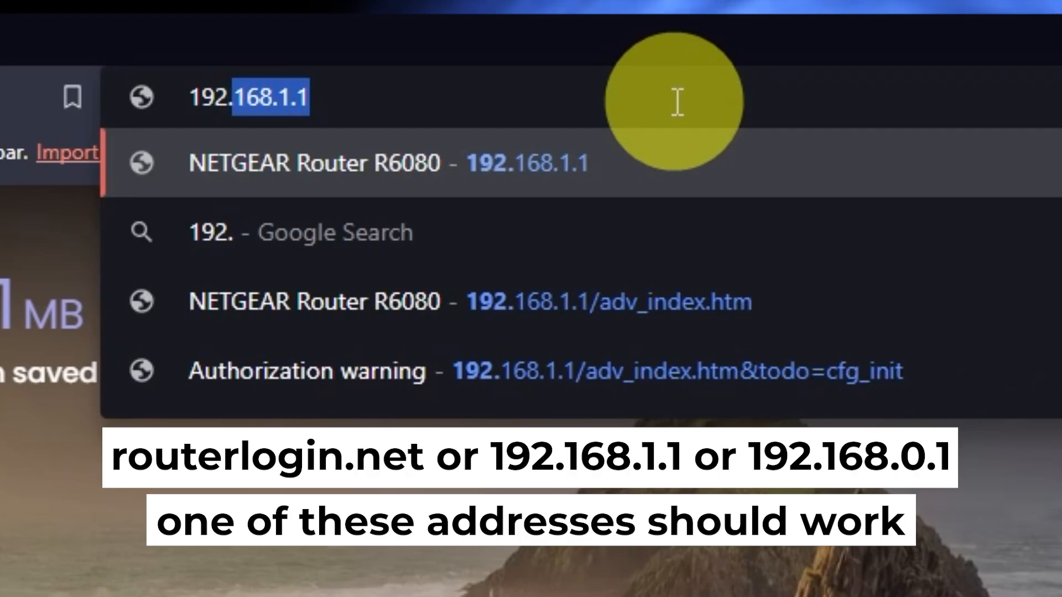
{"action": "type", "text": ".1.1"}
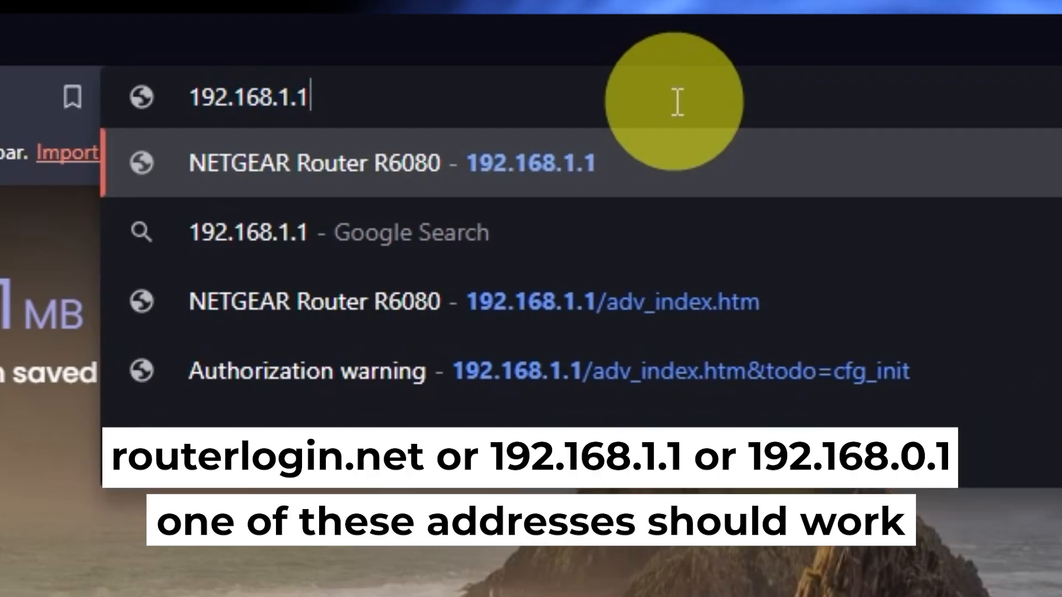
{"action": "key", "text": "Return"}
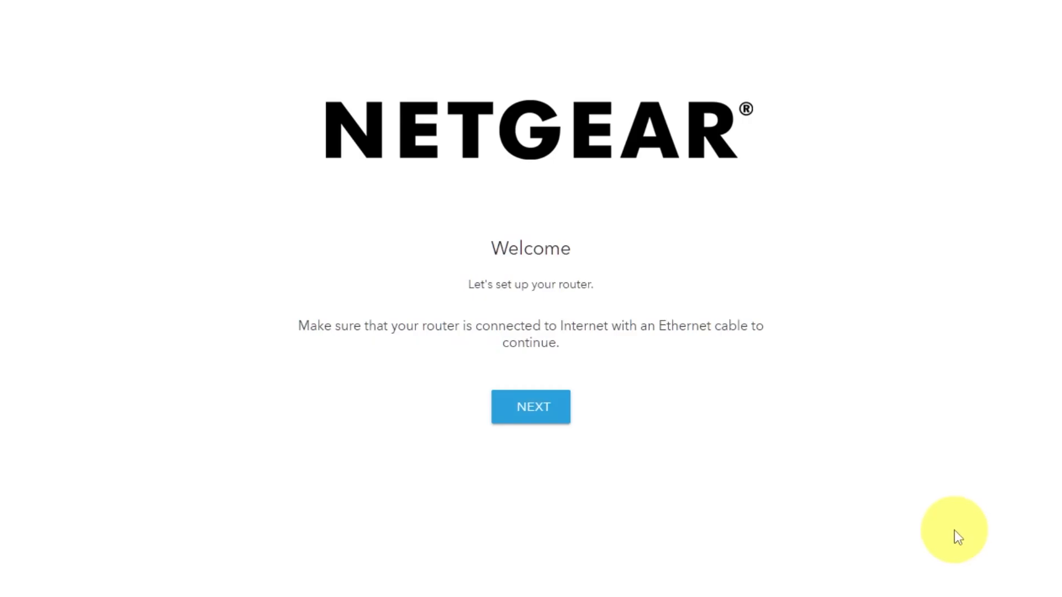
{"action": "left_click", "coordinate": [551, 414]}
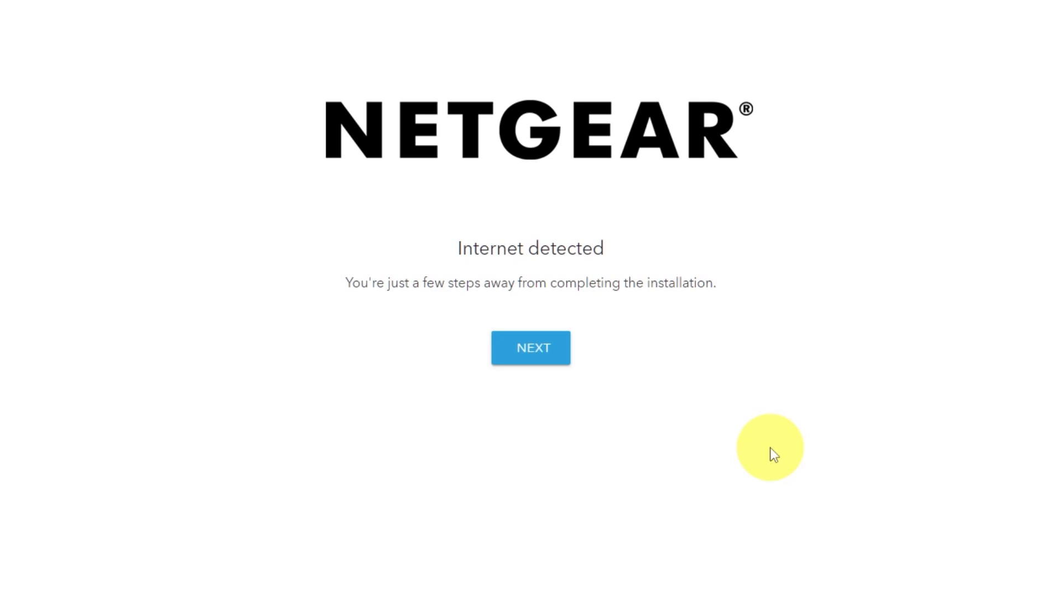
{"action": "left_click", "coordinate": [542, 363]}
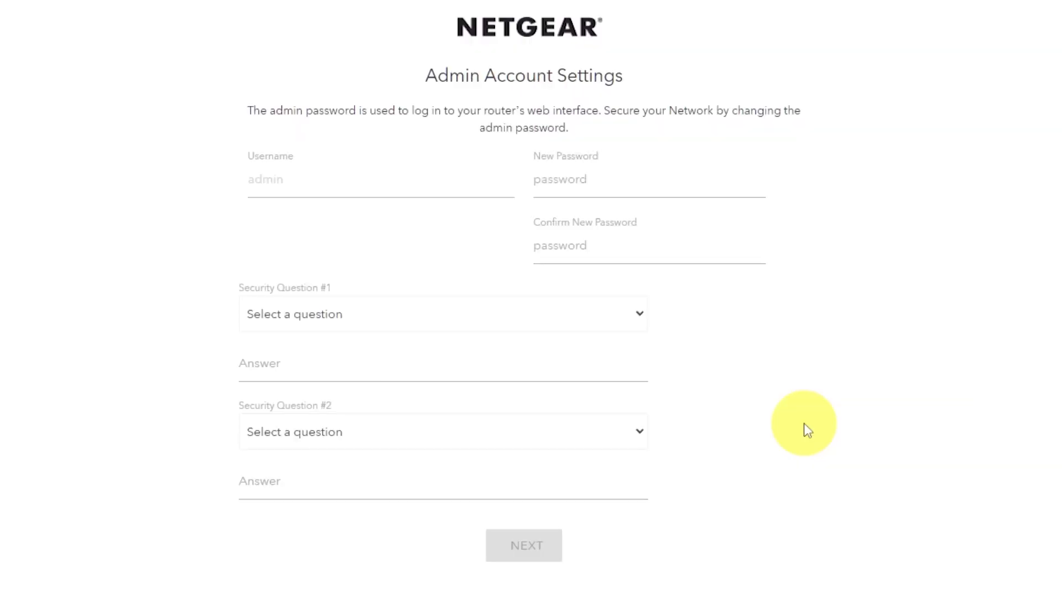
Enter a new admin password that meets the listed conditions and repeat it in the confirmation field.
{"action": "left_click", "coordinate": [602, 181]}
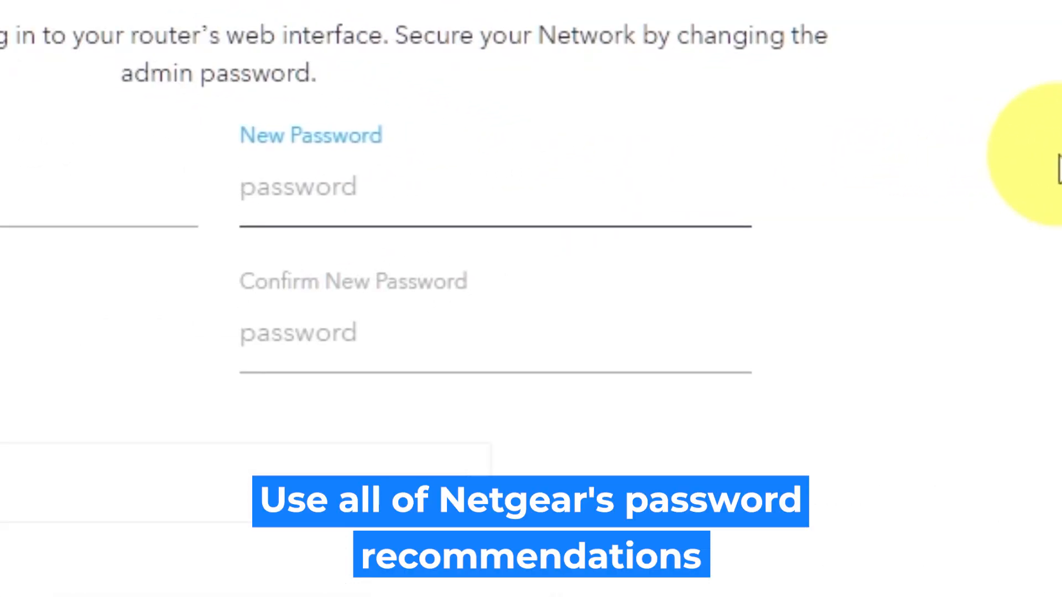
{"action": "type", "text": "p"}
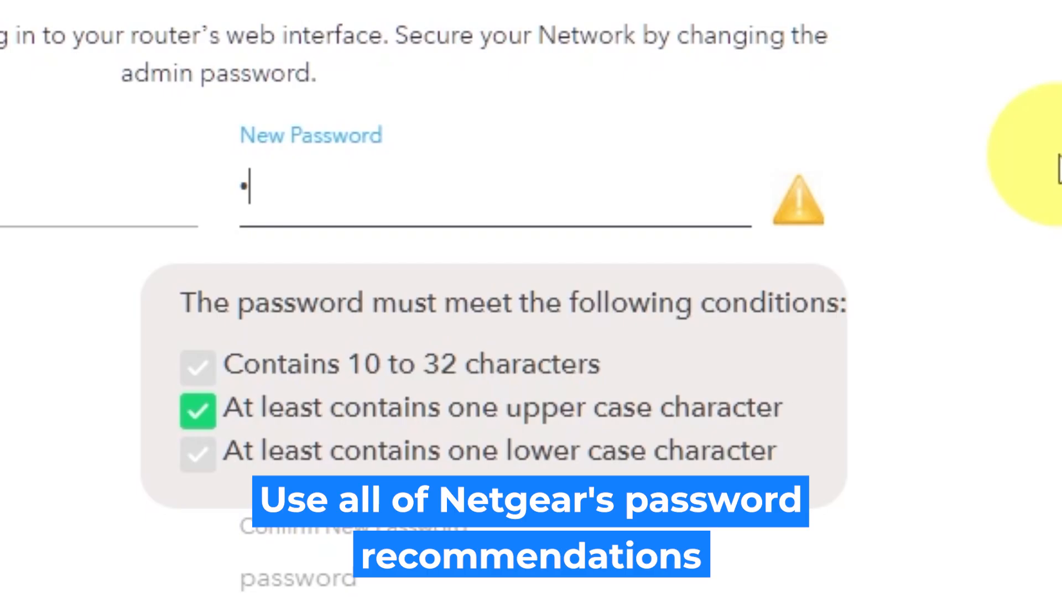
{"action": "type", "text": "ass"}
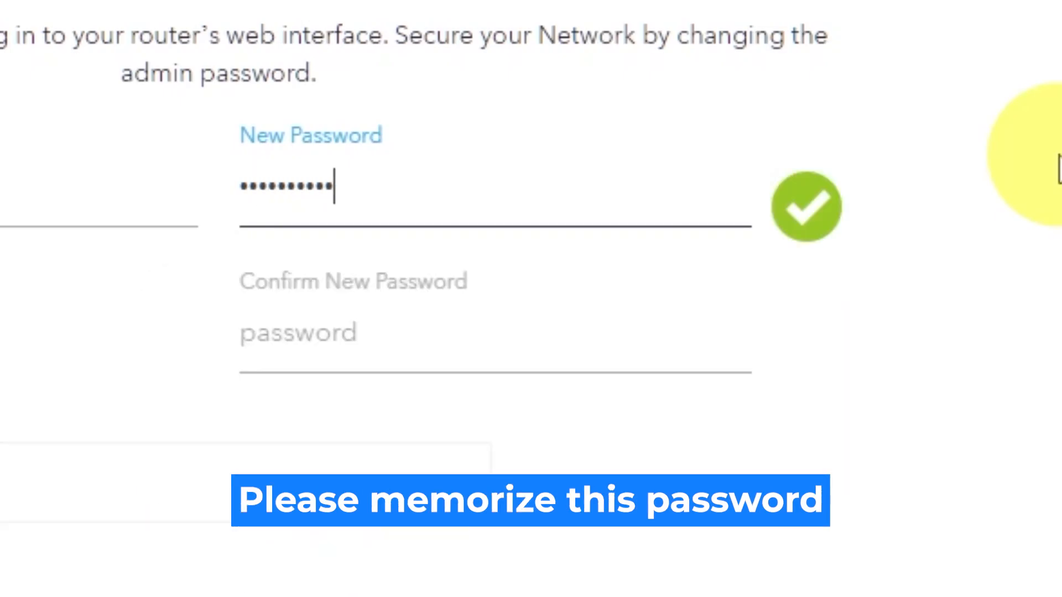
{"action": "left_click", "coordinate": [647, 332]}
{"action": "type", "text": "P"}
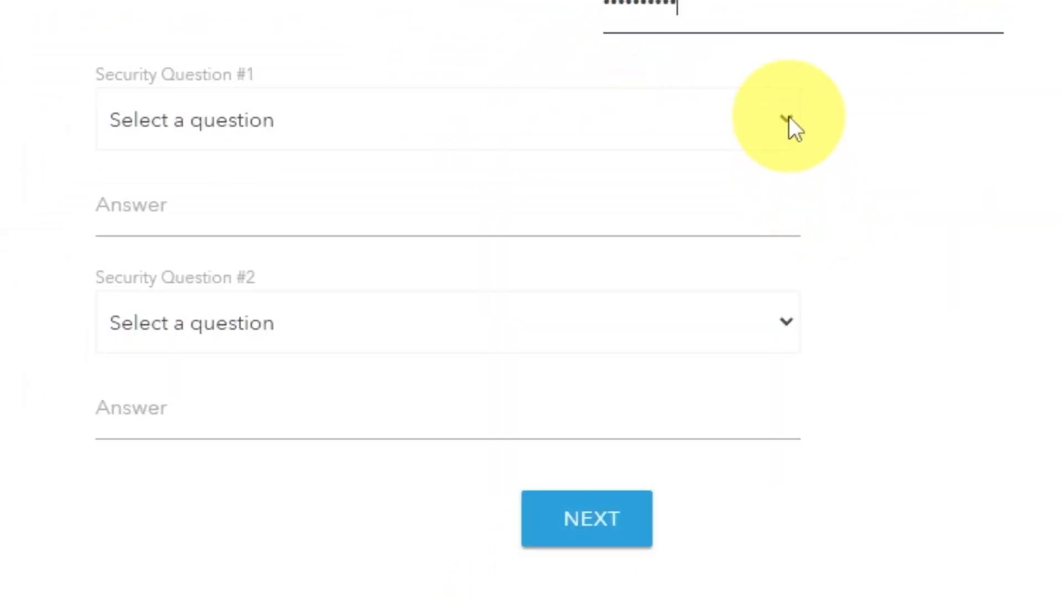
Choose the first NETGEAR product purchased as Security Question #1 and enter its answer.
{"action": "left_click", "coordinate": [788, 116]}
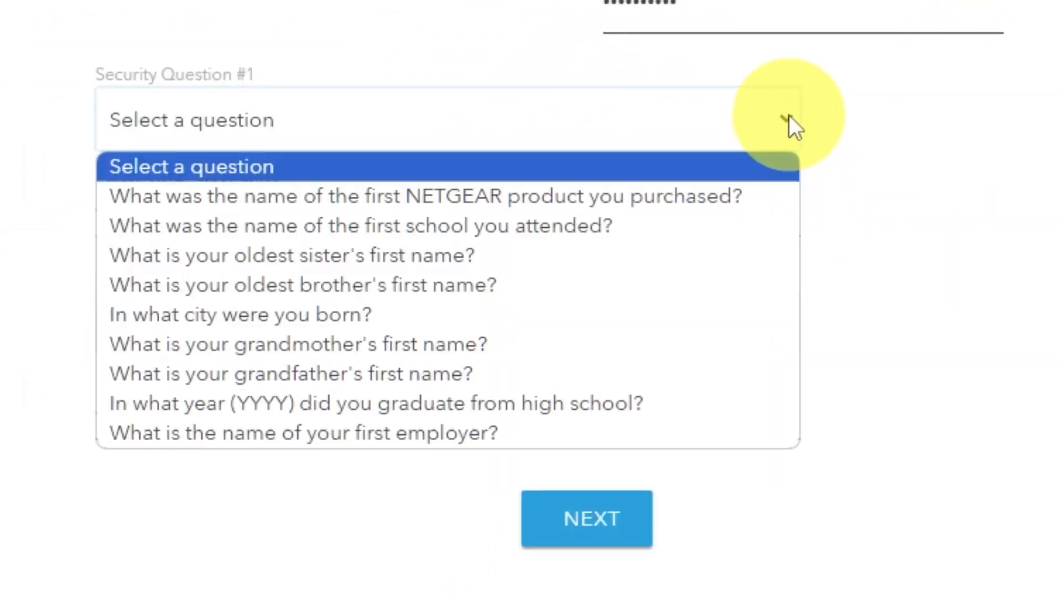
{"action": "left_click", "coordinate": [722, 190]}
{"action": "left_click", "coordinate": [646, 216]}
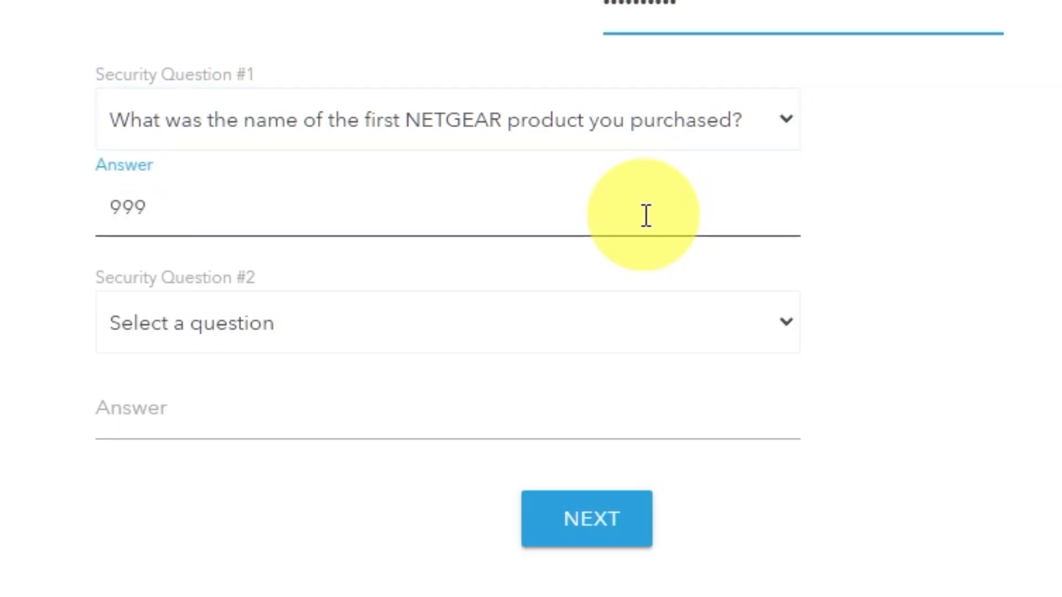
Choose the best friend's first name as Security Question #2, enter its answer, and submit the admin account settings.
{"action": "left_click", "coordinate": [785, 323]}
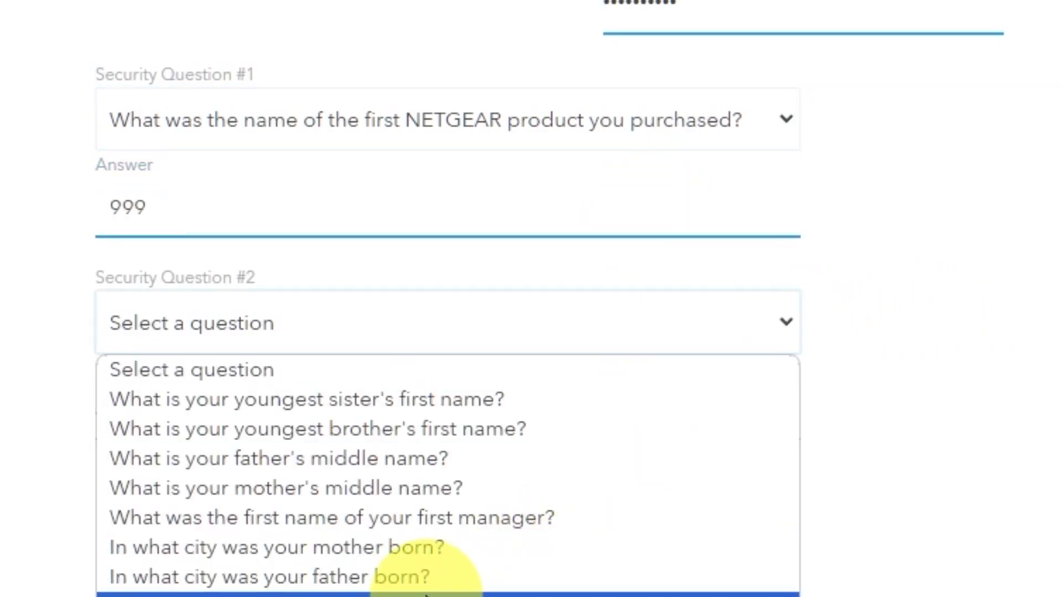
{"action": "left_click", "coordinate": [425, 594]}
{"action": "left_click", "coordinate": [388, 424]}
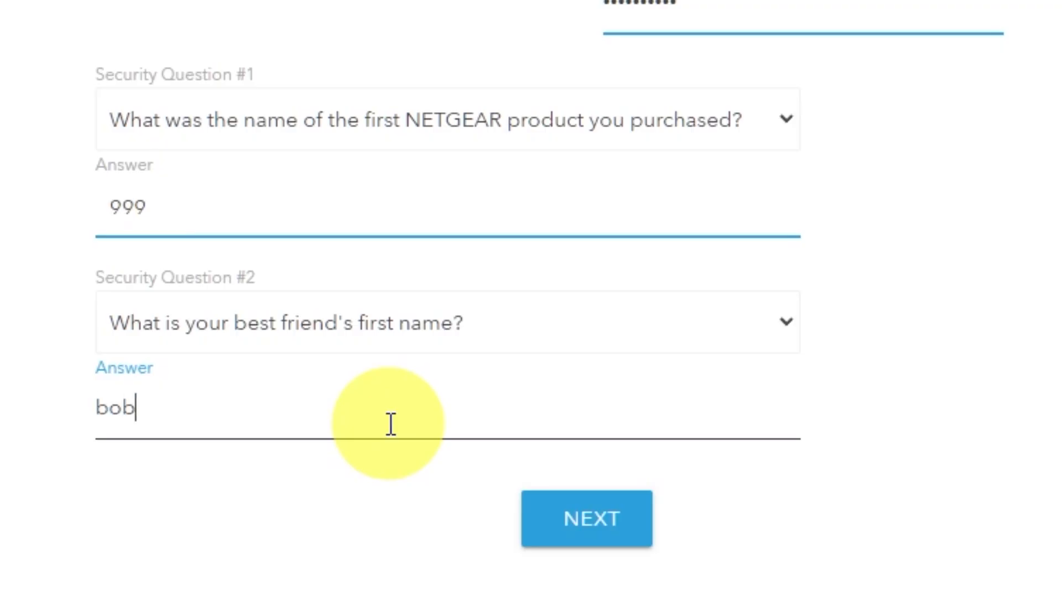
{"action": "left_click", "coordinate": [621, 538]}
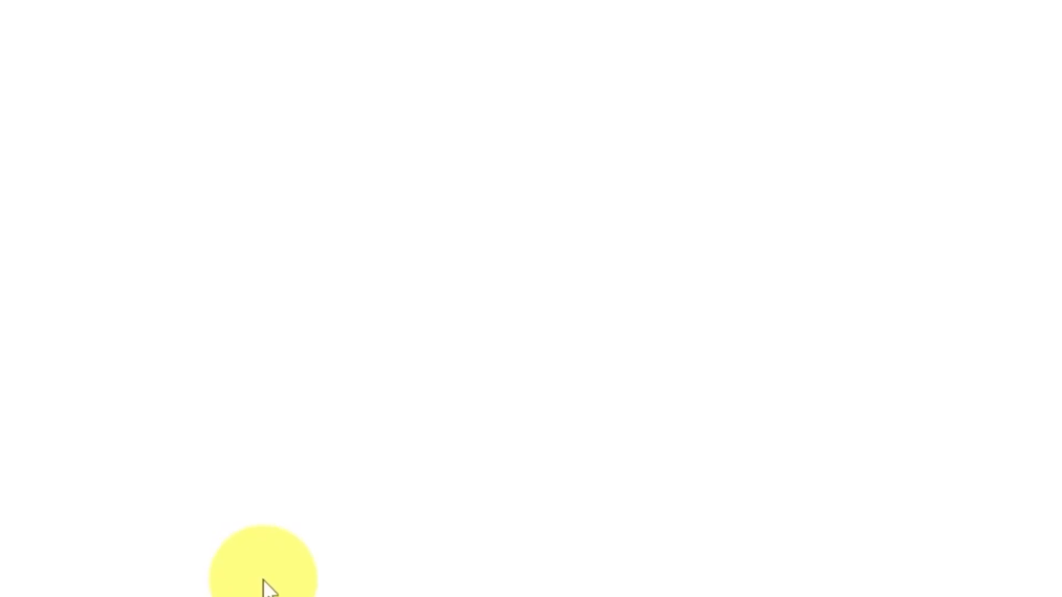
Reveal the 2.4GHz and 5GHz Wi-Fi passwords to check them, and hide both again.
{"action": "left_click", "coordinate": [740, 265]}
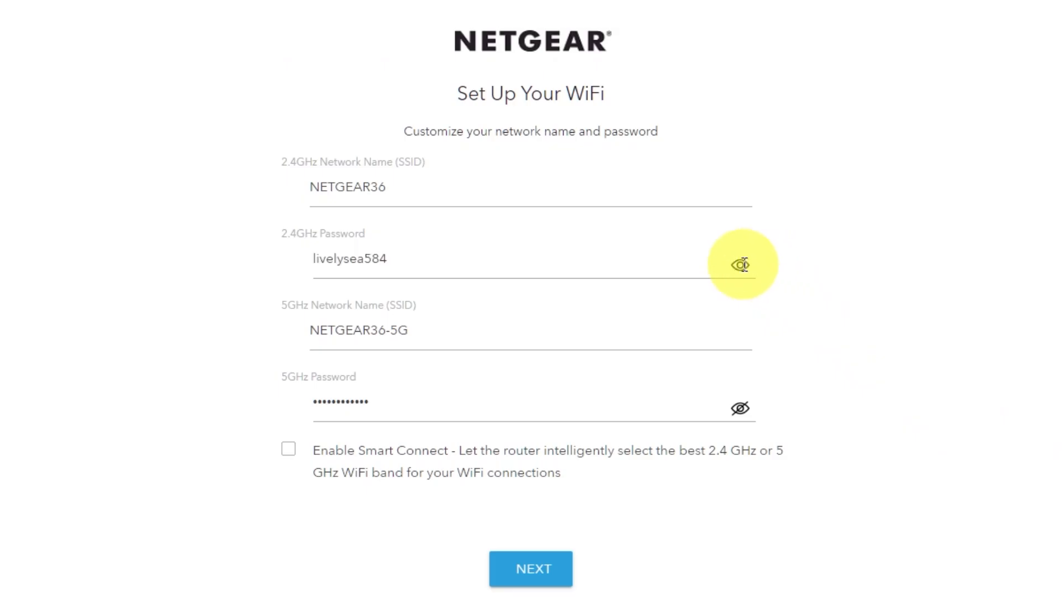
{"action": "left_click", "coordinate": [740, 409]}
{"action": "left_click", "coordinate": [740, 410]}
{"action": "left_click", "coordinate": [739, 265]}
Review the 2.4GHz and 5GHz network names and passwords, and submit the Wi-Fi setup with the preset values.
{"action": "left_click", "coordinate": [343, 191]}
{"action": "left_click_drag", "start_coordinate": [420, 331], "coordinate": [368, 329]}
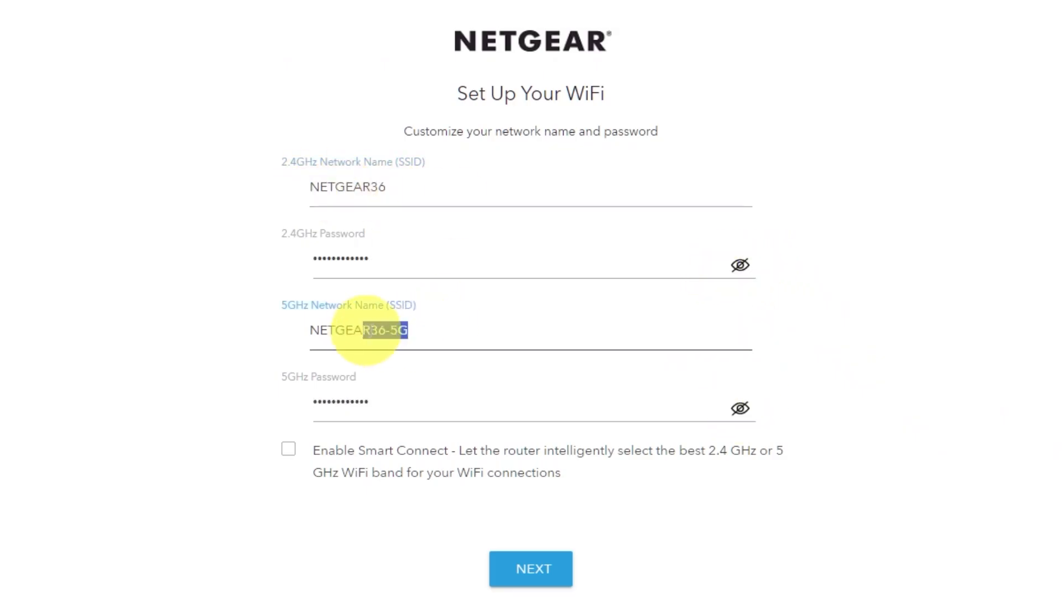
{"action": "left_click", "coordinate": [384, 408]}
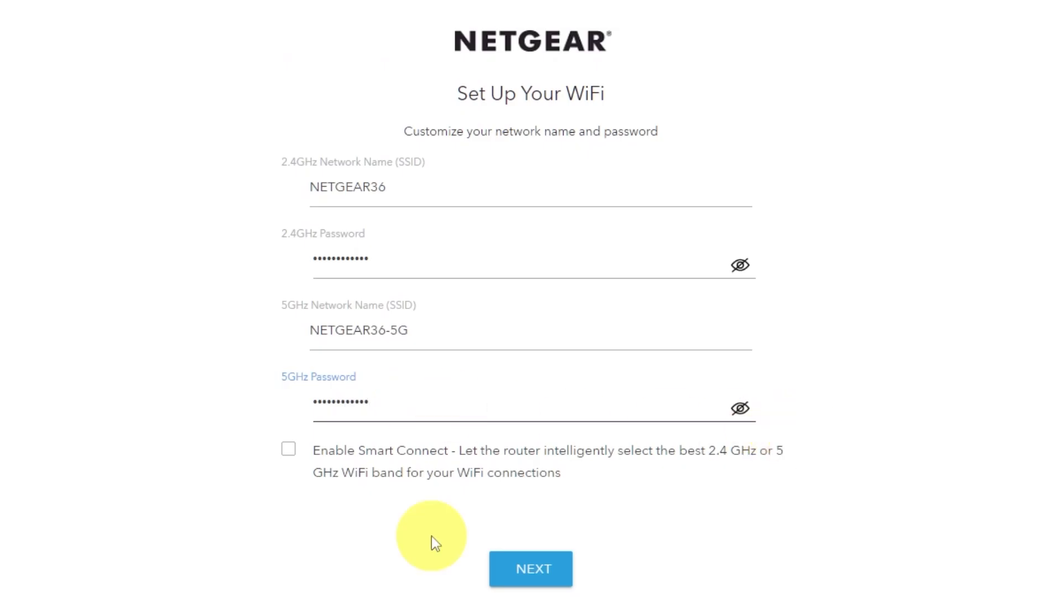
{"action": "left_click", "coordinate": [554, 567]}
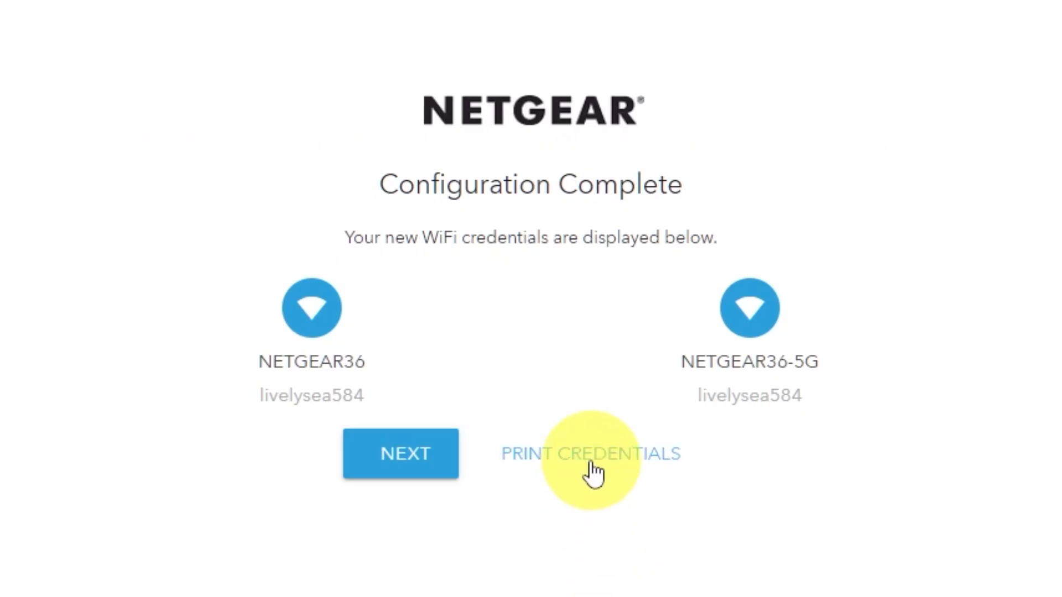
Continue past the Wi-Fi credentials summary and firmware check, and dismiss the product registration page.
{"action": "left_click", "coordinate": [398, 465]}
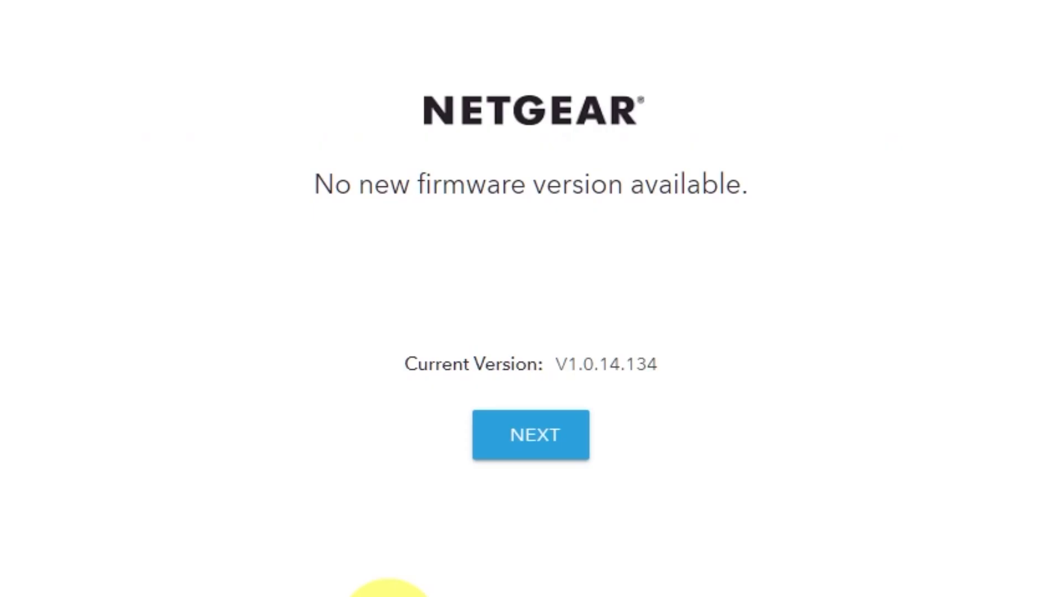
{"action": "left_click", "coordinate": [556, 453]}
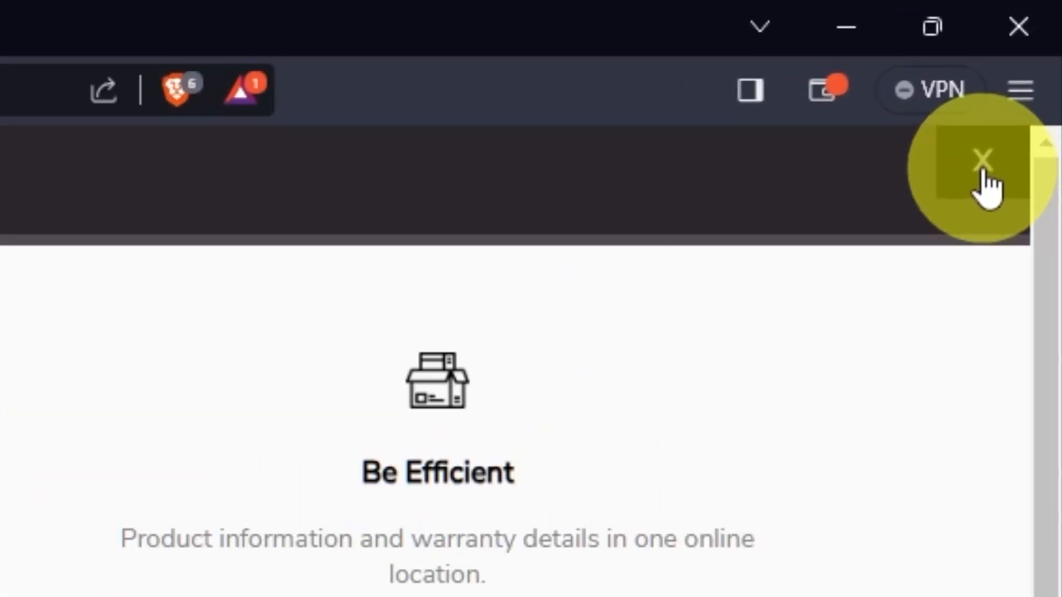
{"action": "left_click", "coordinate": [982, 169]}
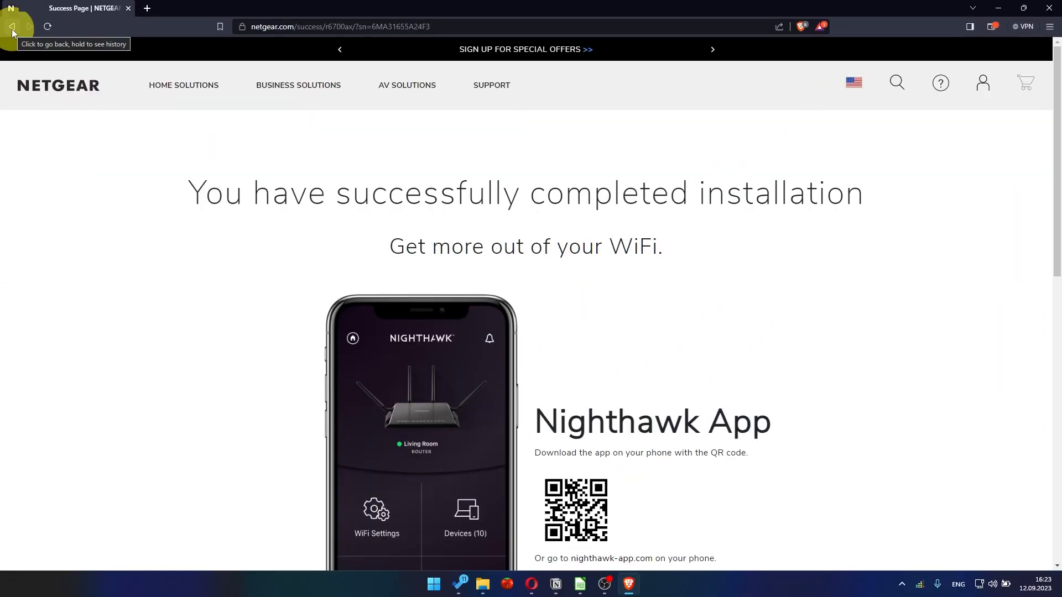
Load the router's management page at 192.168.1.1 in place of the installation success page.
{"action": "left_click", "coordinate": [284, 26]}
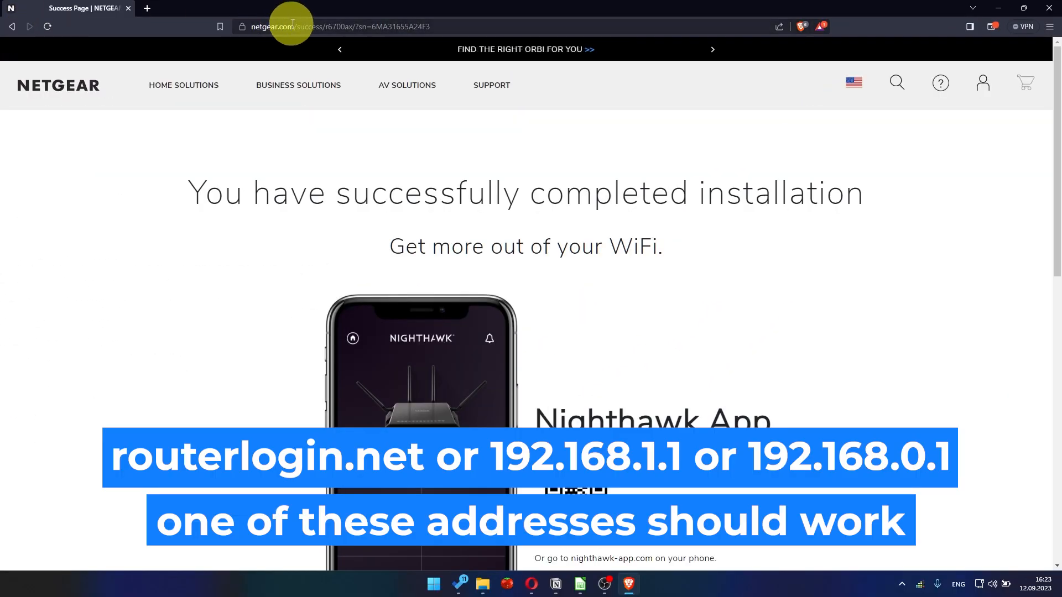
{"action": "key", "text": "BackSpace"}
{"action": "type", "text": "192.168.1.1"}
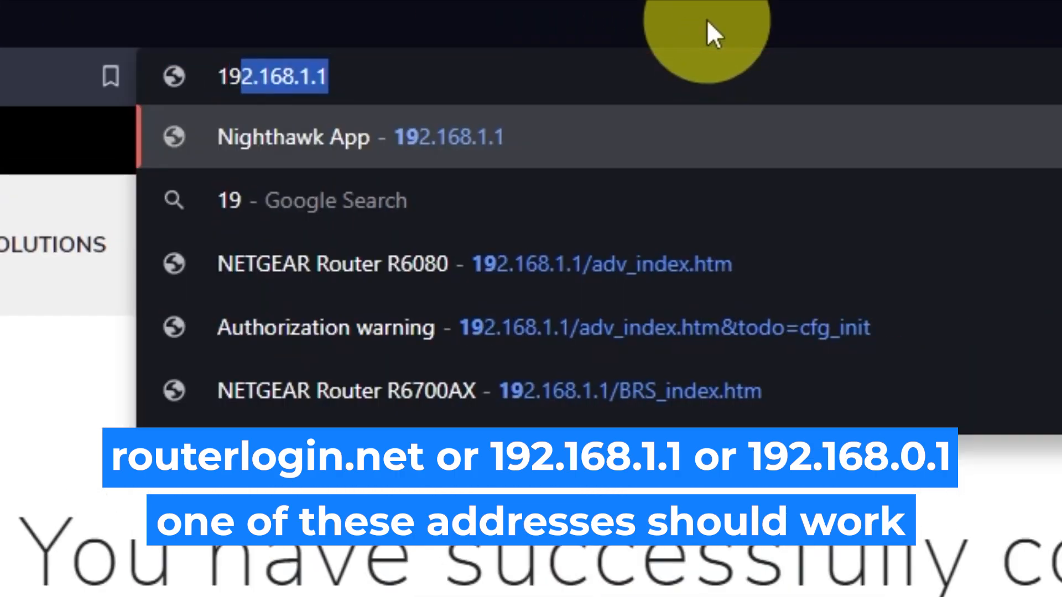
{"action": "key", "text": "Return"}
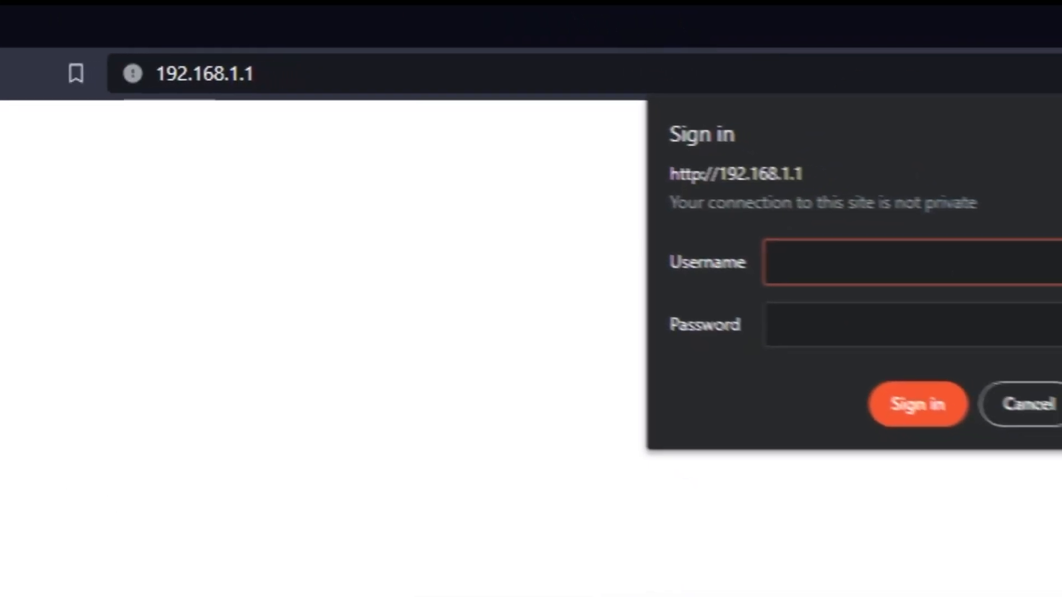
Sign in to the router as admin with the admin password and dismiss the NETGEAR Armor offer.
{"action": "type", "text": "admin"}
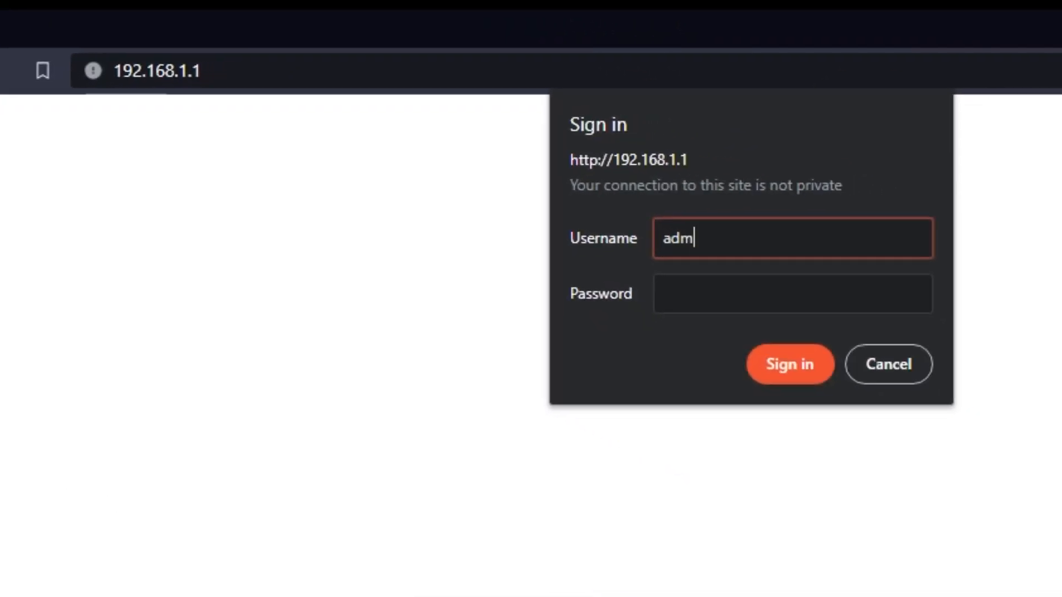
{"action": "key", "text": "Tab"}
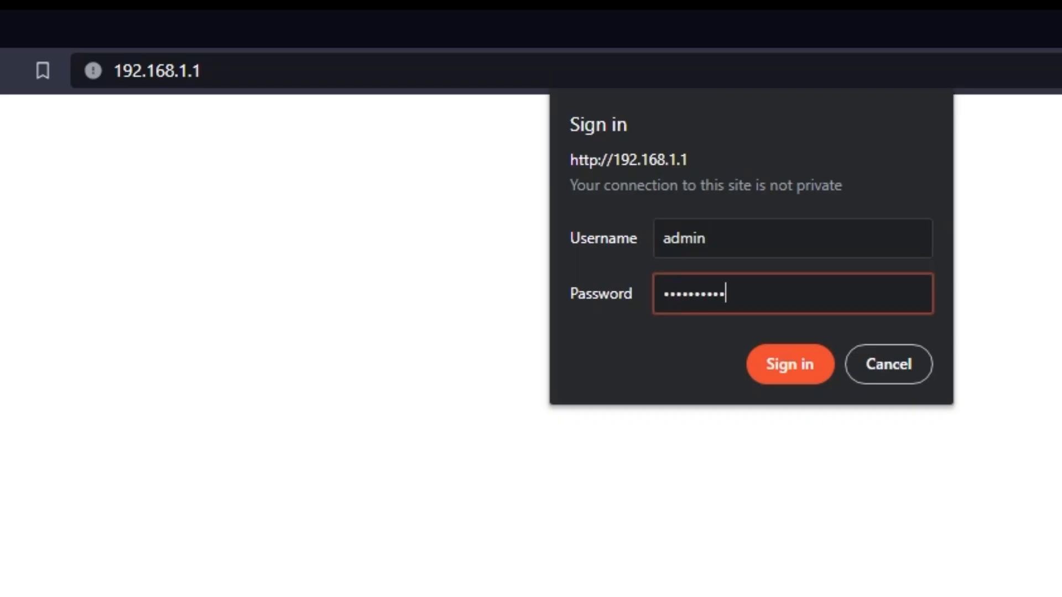
{"action": "left_click", "coordinate": [777, 366]}
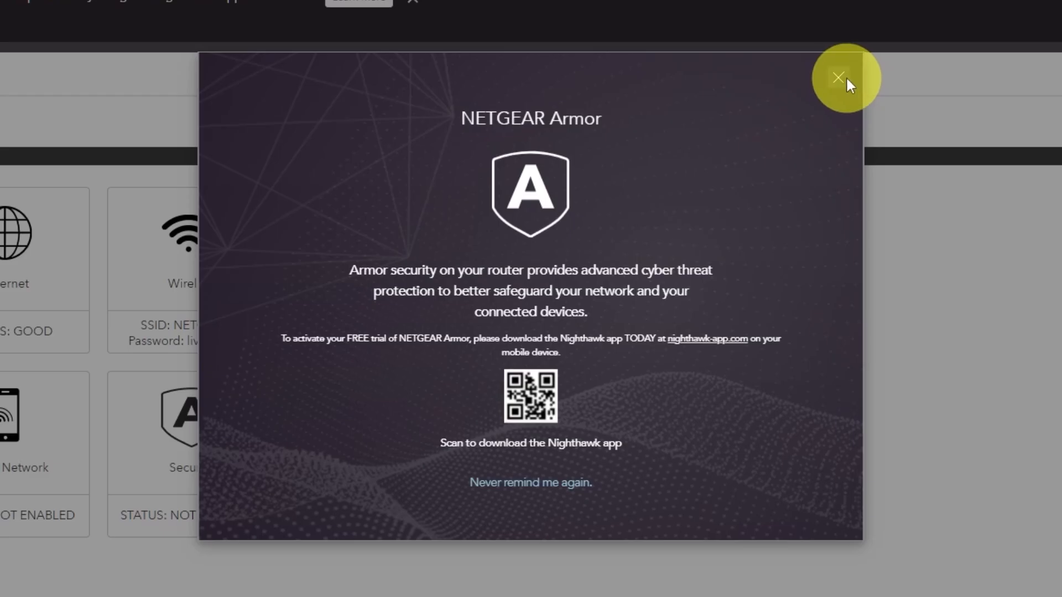
{"action": "left_click", "coordinate": [838, 79]}
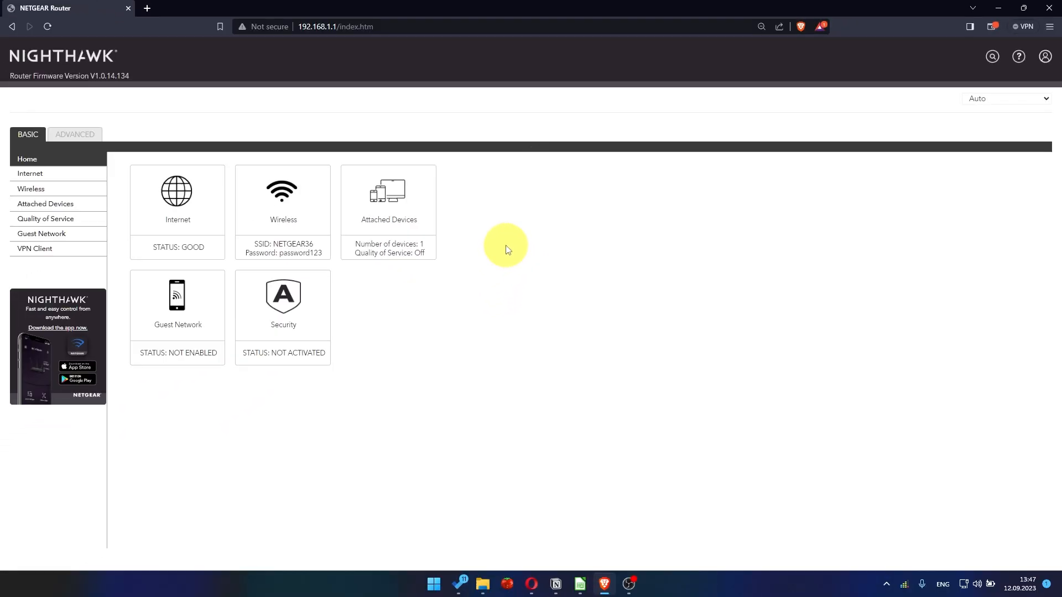
Look through the languages available for the router interface.
{"action": "left_click", "coordinate": [1003, 100]}
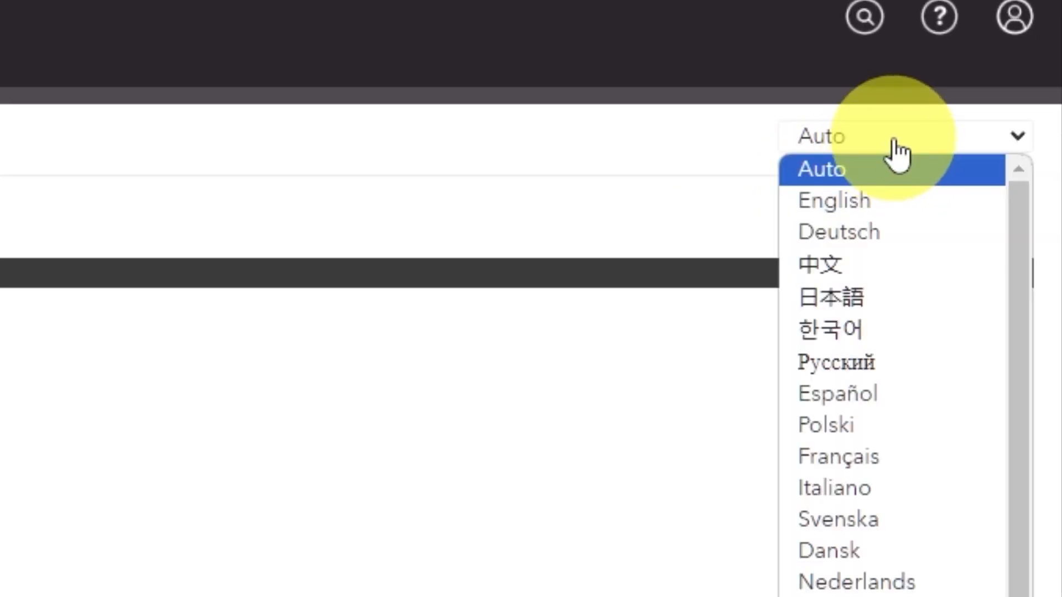
{"action": "scroll", "coordinate": [898, 371], "scroll_direction": "down", "scroll_amount": 2}
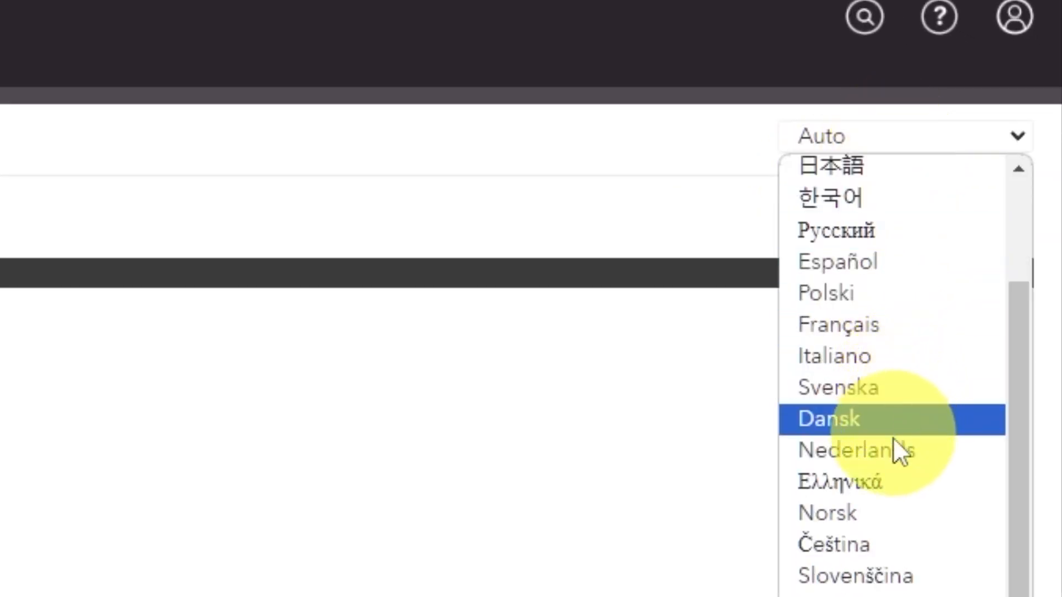
{"action": "scroll", "coordinate": [885, 509], "scroll_direction": "up", "scroll_amount": 2}
{"action": "left_click", "coordinate": [241, 374]}
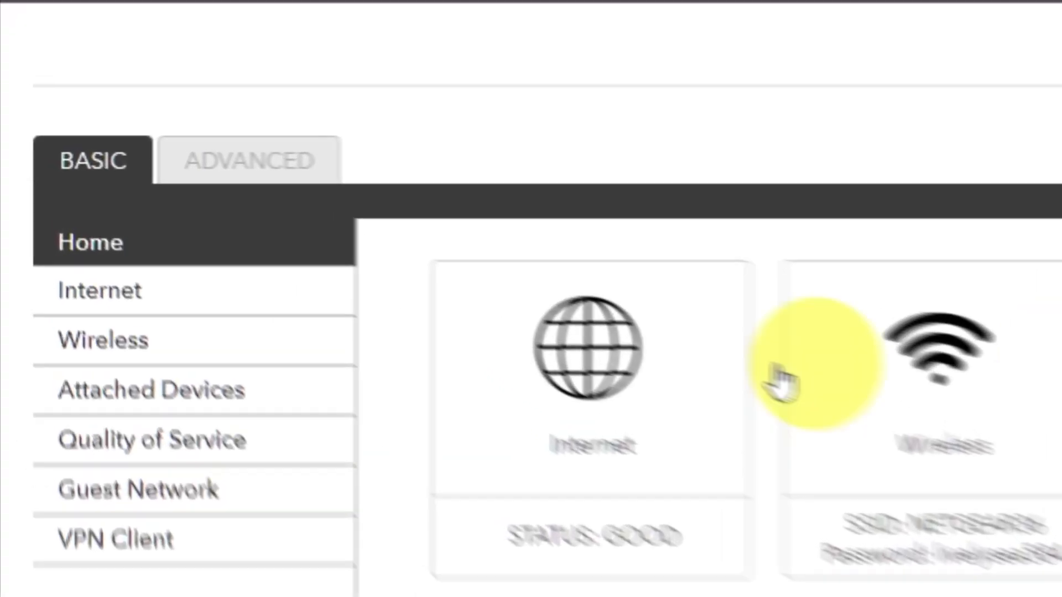
Open the Setup Wizard from the router's advanced settings.
{"action": "left_click", "coordinate": [359, 191]}
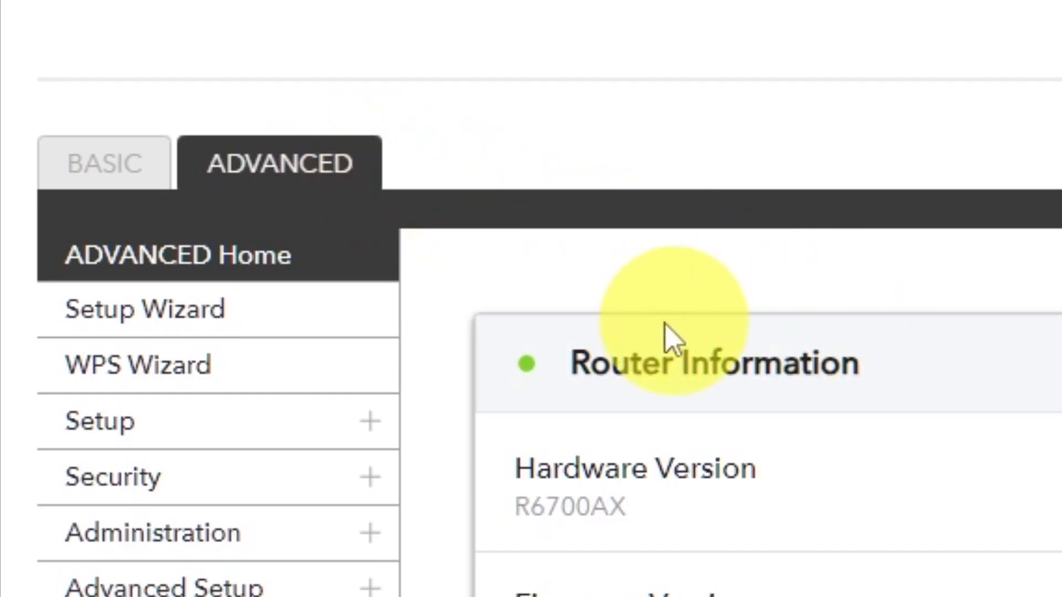
{"action": "left_click", "coordinate": [301, 346]}
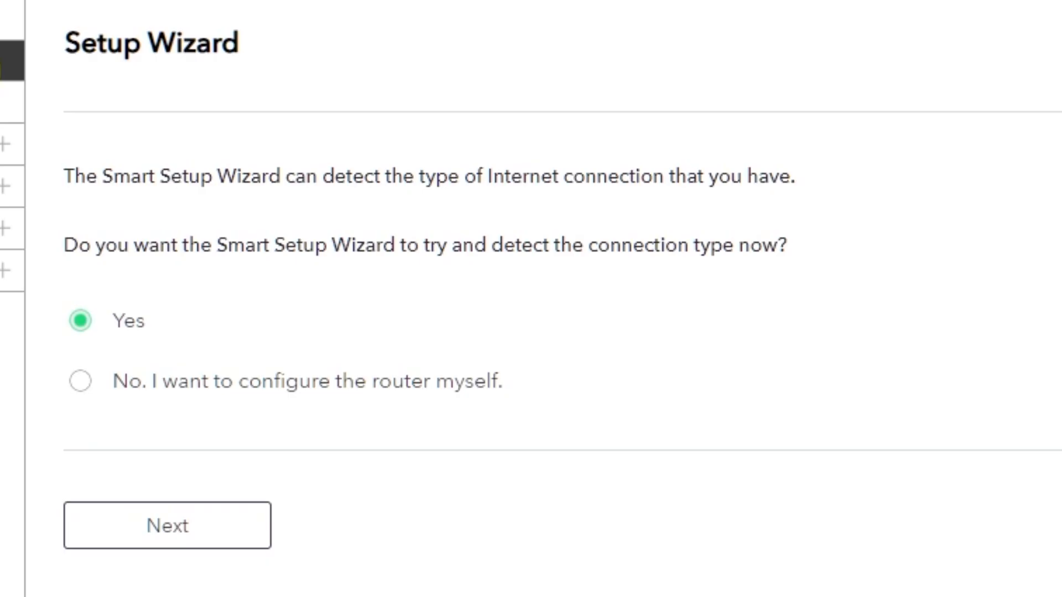
Skip the Smart Setup Wizard's connection detection and choose to configure the router manually.
{"action": "left_click", "coordinate": [83, 387]}
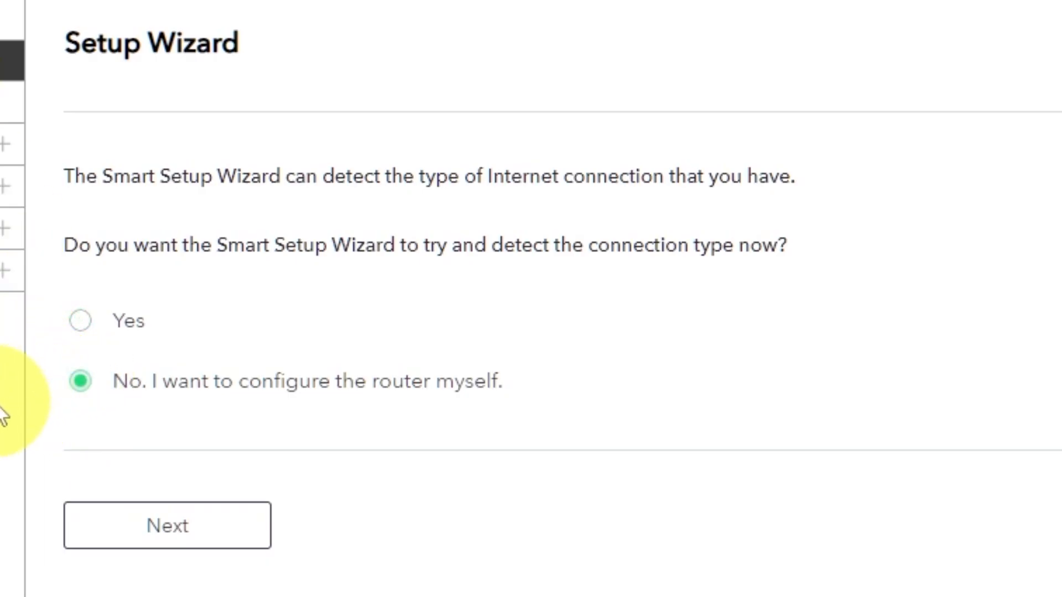
{"action": "left_click", "coordinate": [194, 548]}
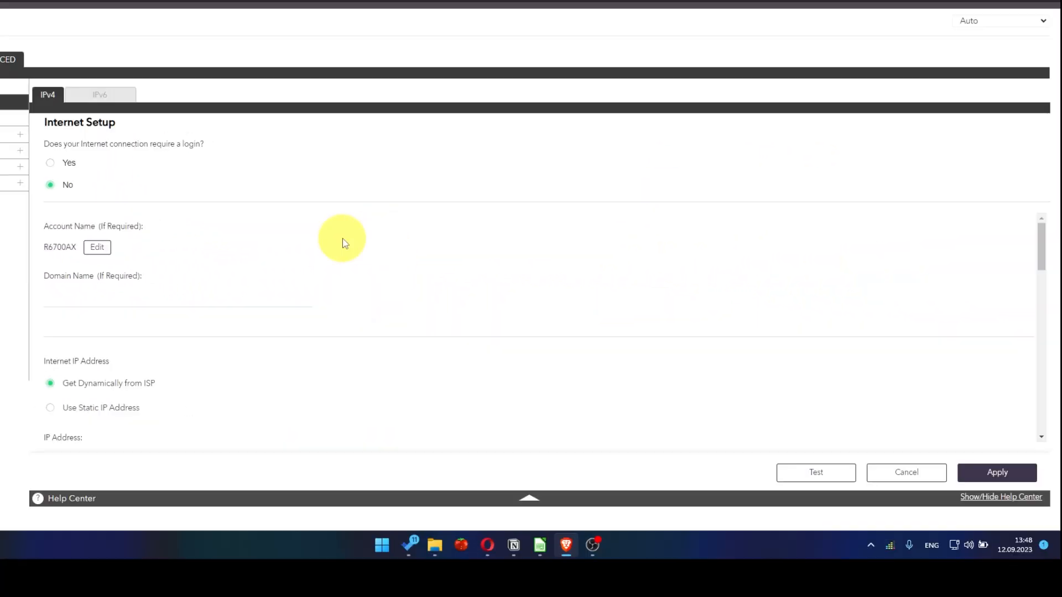
Set the DNS address to Get Automatically from ISP in the IPv4 Internet Setup and apply the settings.
{"action": "scroll", "coordinate": [342, 238], "scroll_direction": "down", "scroll_amount": 3}
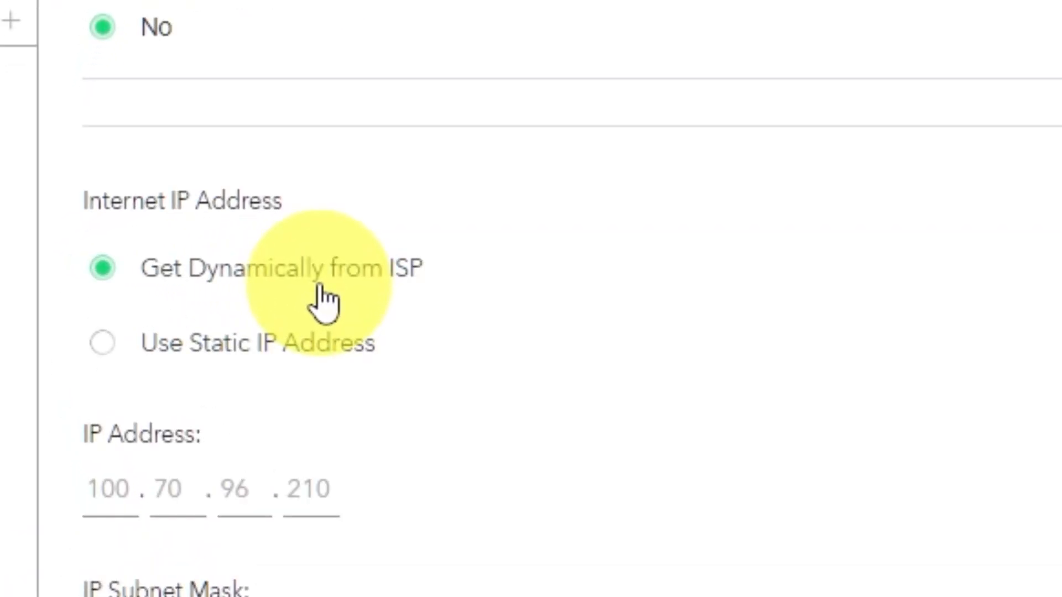
{"action": "scroll", "coordinate": [780, 310], "scroll_direction": "down", "scroll_amount": 3}
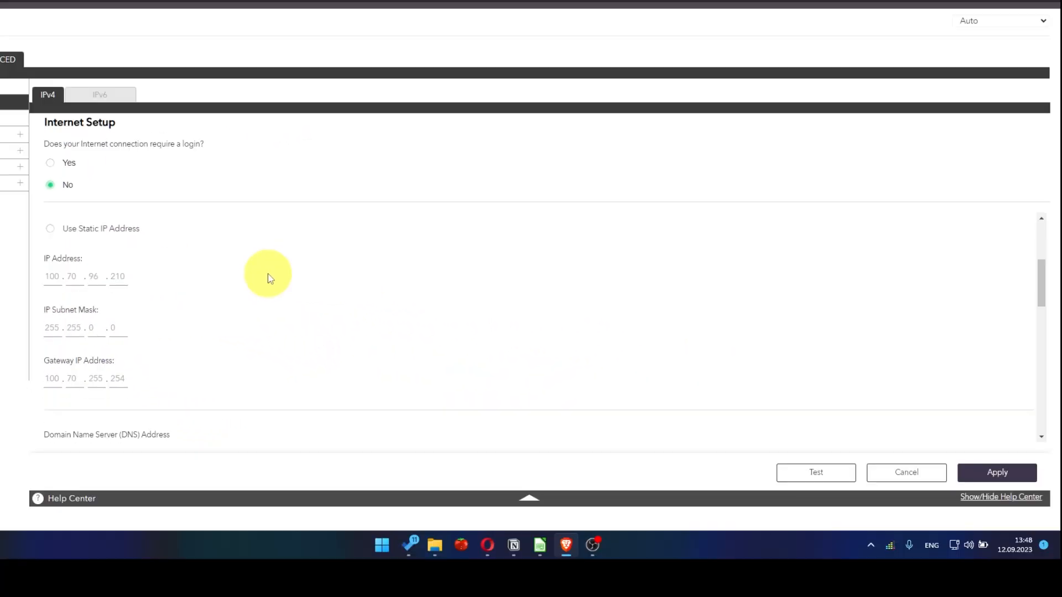
{"action": "scroll", "coordinate": [271, 278], "scroll_direction": "down", "scroll_amount": 2}
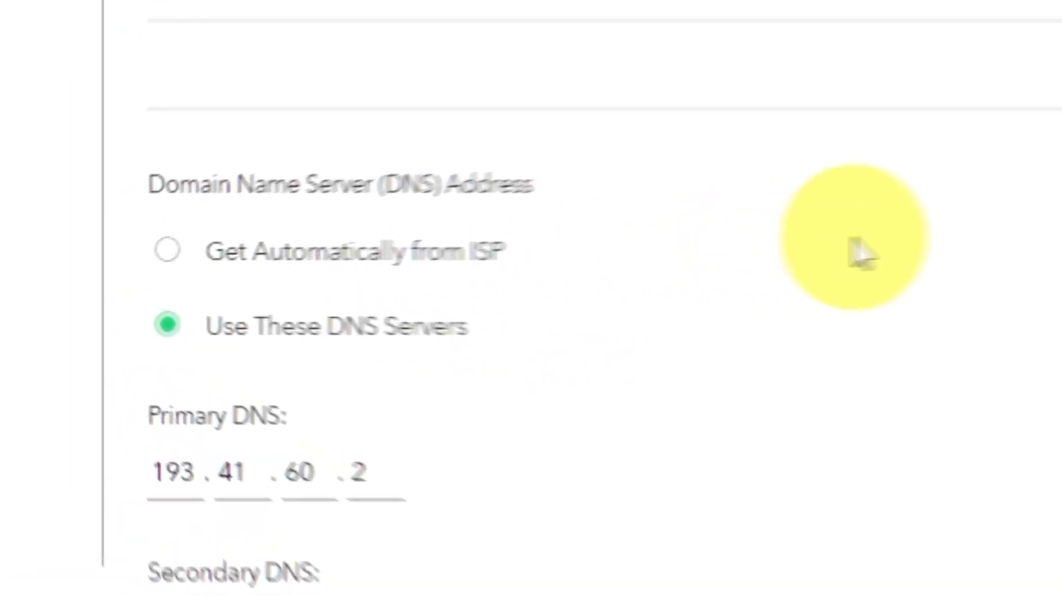
{"action": "left_click", "coordinate": [177, 248]}
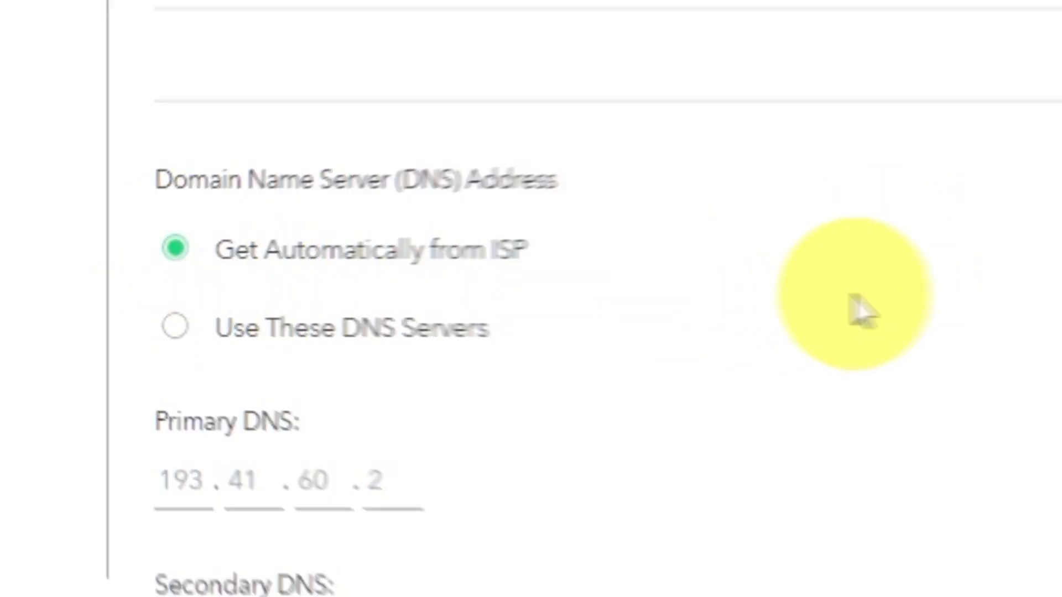
{"action": "scroll", "coordinate": [885, 332], "scroll_direction": "down", "scroll_amount": 4}
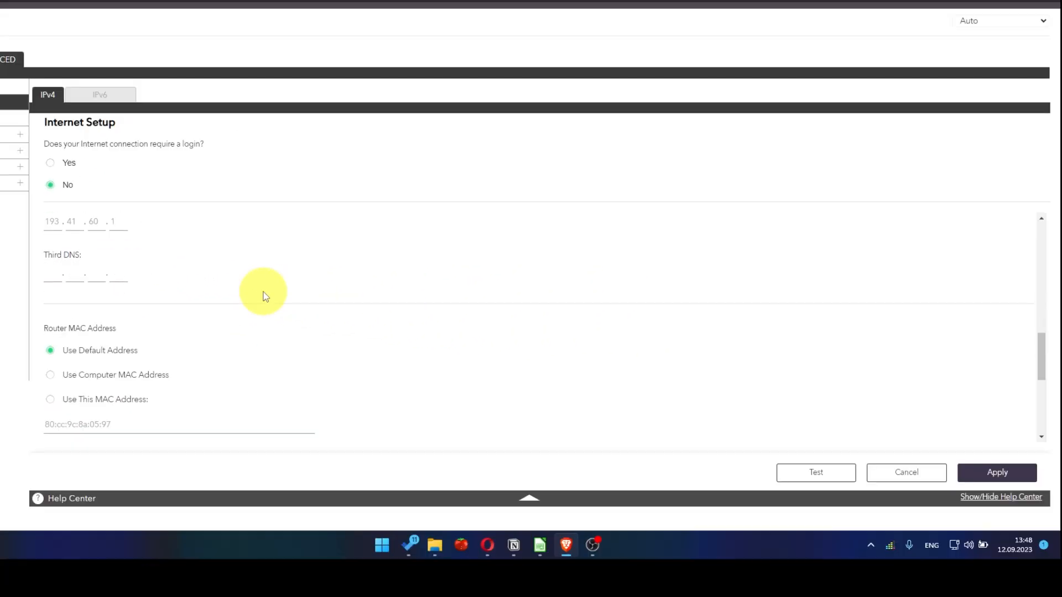
{"action": "scroll", "coordinate": [264, 297], "scroll_direction": "down", "scroll_amount": 1}
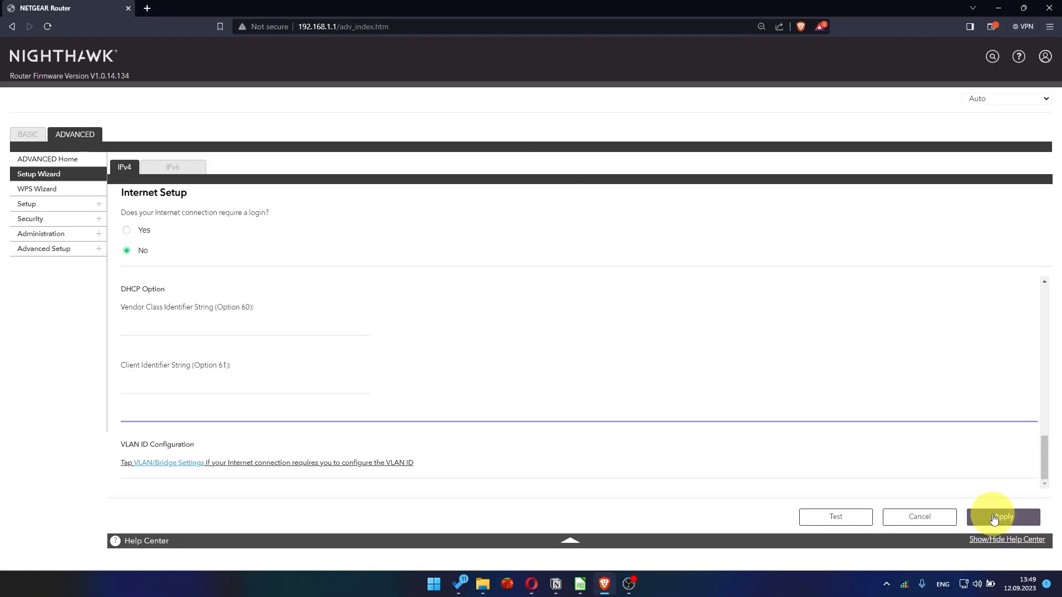
{"action": "left_click", "coordinate": [994, 517]}
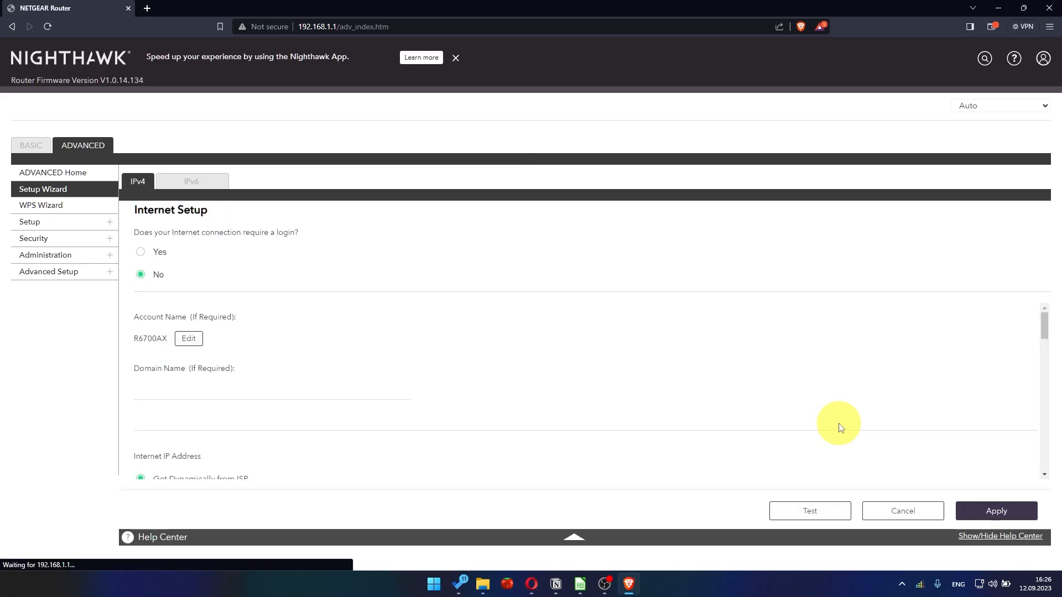
Sign in again as admin with the admin password to reach the router's advanced settings.
{"action": "left_click", "coordinate": [83, 146]}
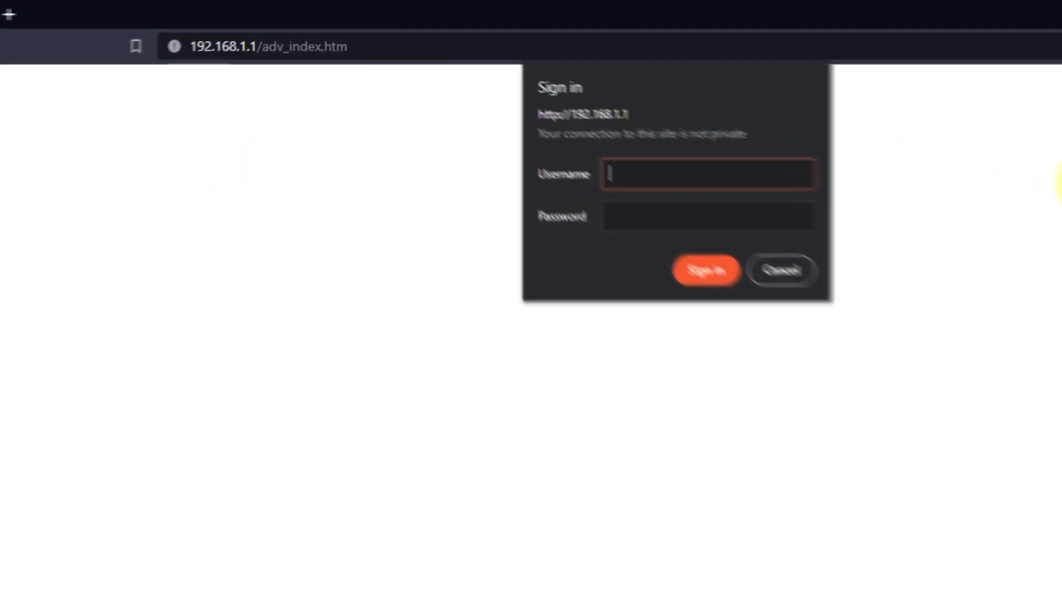
{"action": "type", "text": "admin"}
{"action": "key", "text": "Tab"}
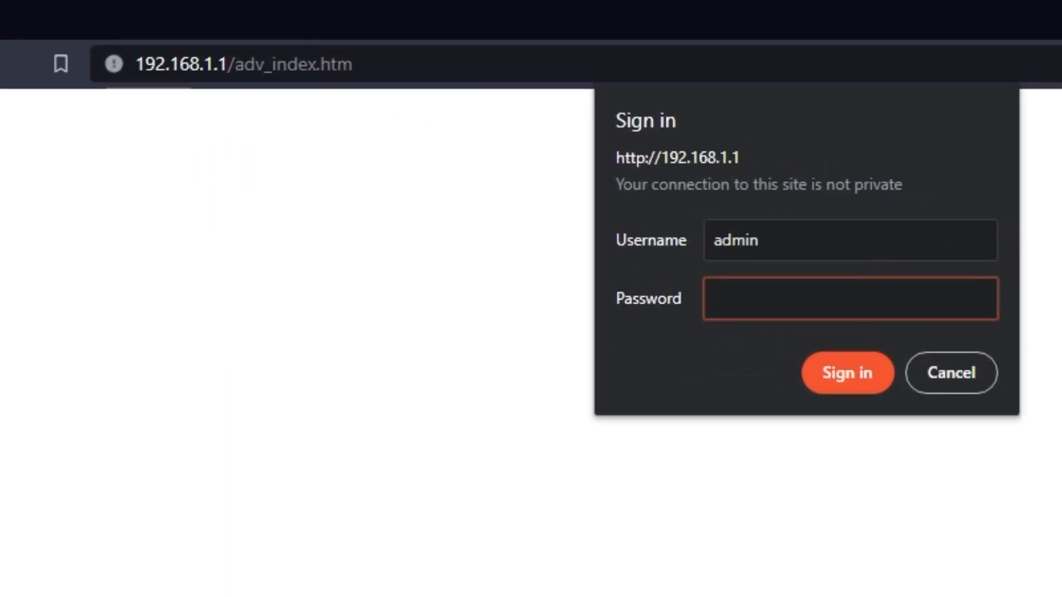
{"action": "type", "text": "•••••••••"}
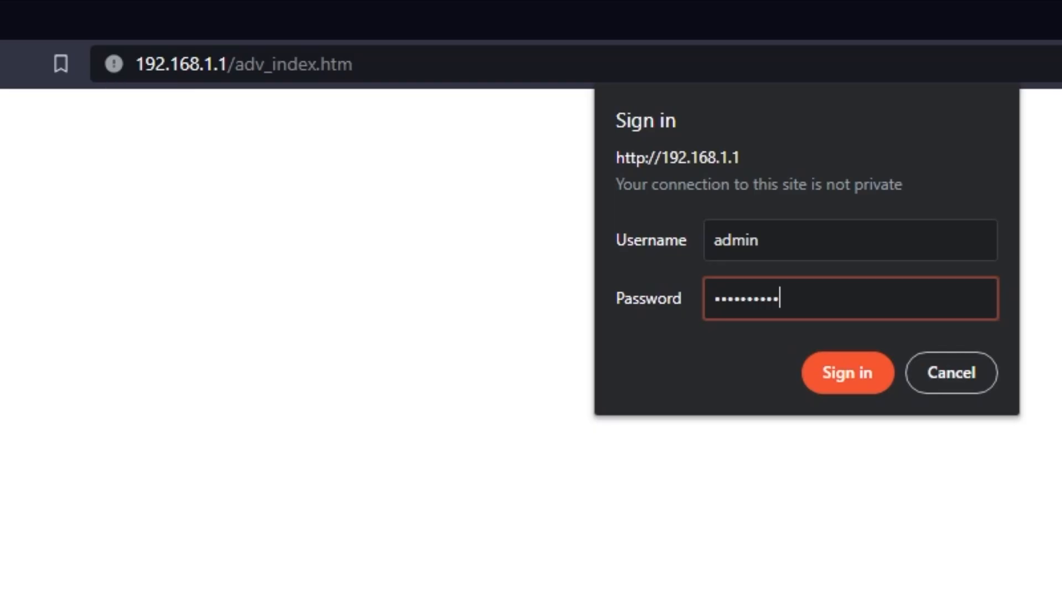
{"action": "key", "text": "Return"}
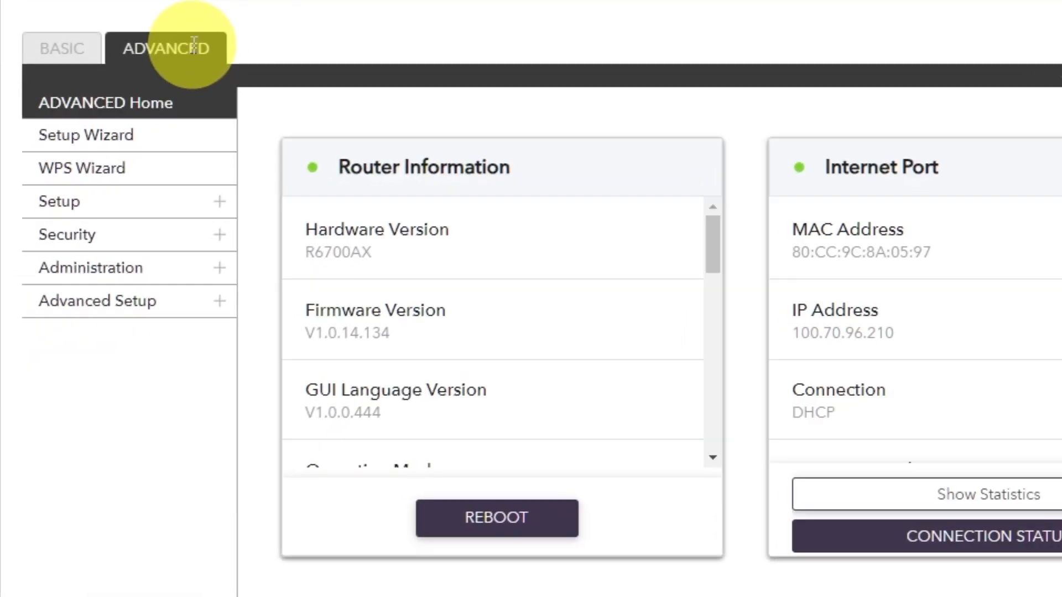
Reboot the router from the Router Information section of its advanced home page and confirm the restart.
{"action": "left_click", "coordinate": [152, 192]}
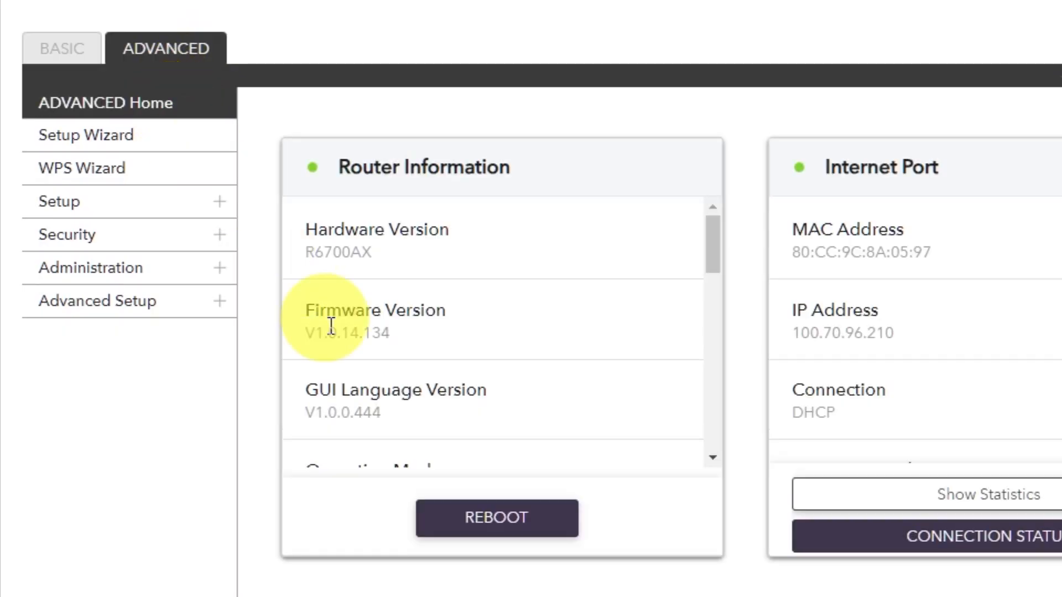
{"action": "left_click", "coordinate": [481, 517]}
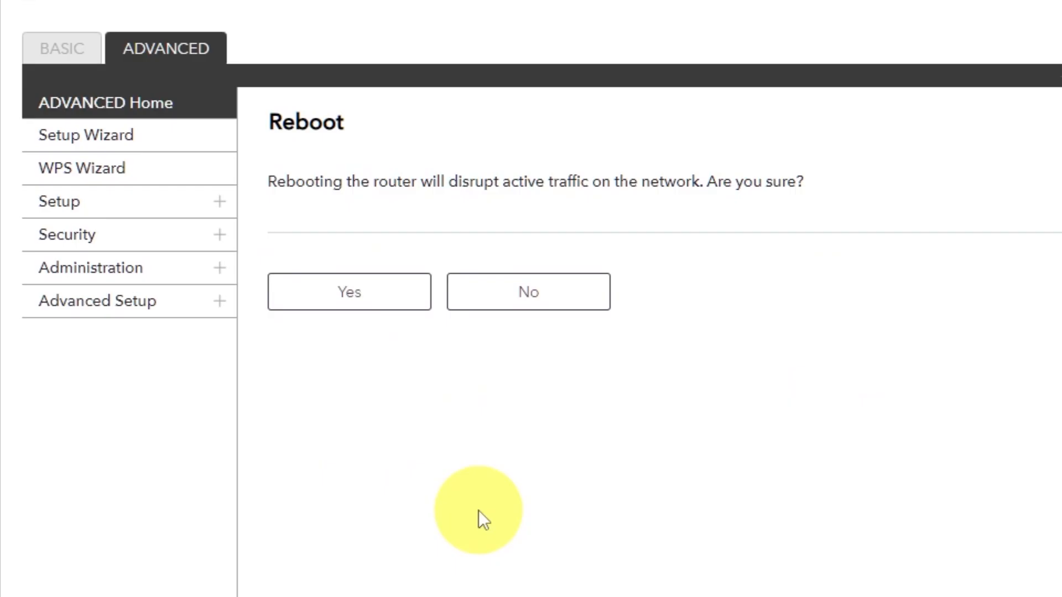
{"action": "left_click", "coordinate": [355, 300]}
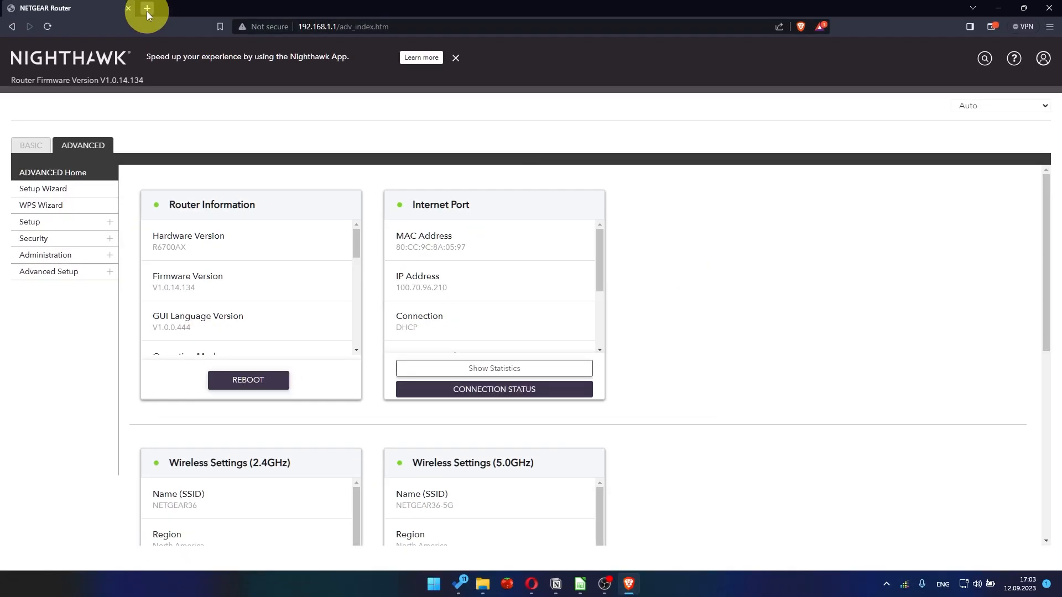
Test the internet connection by searching for youtube in a new browser tab.
{"action": "left_click", "coordinate": [147, 10]}
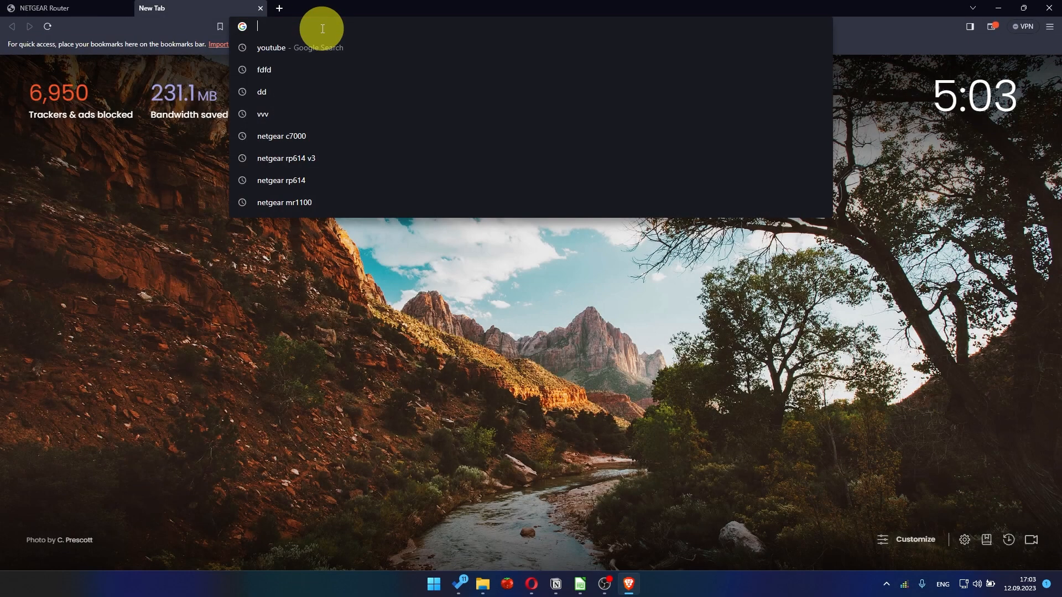
{"action": "left_click", "coordinate": [301, 48]}
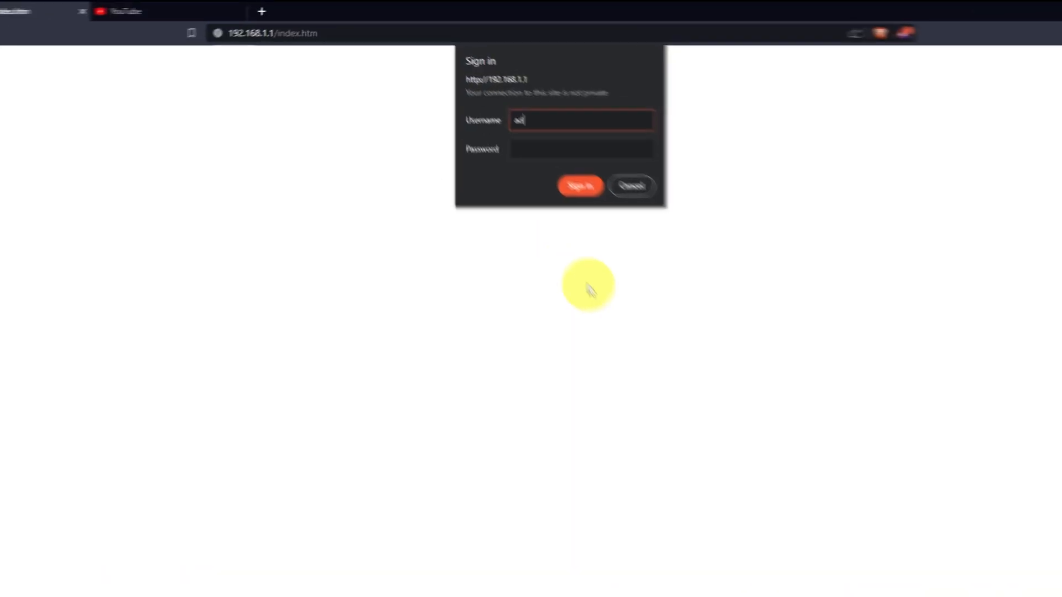
Sign in to the router page as admin with the admin password and dismiss the NETGEAR Armor offer.
{"action": "type", "text": "min"}
{"action": "key", "text": "Tab"}
{"action": "type", "text": "admin"}
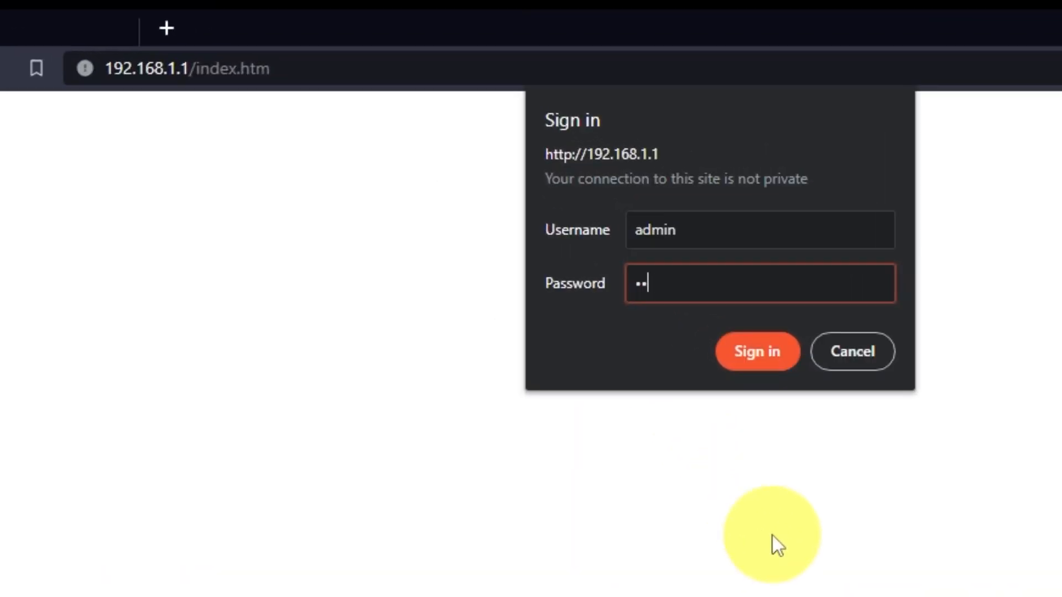
{"action": "type", "text": "ord12"}
{"action": "key", "text": "Return"}
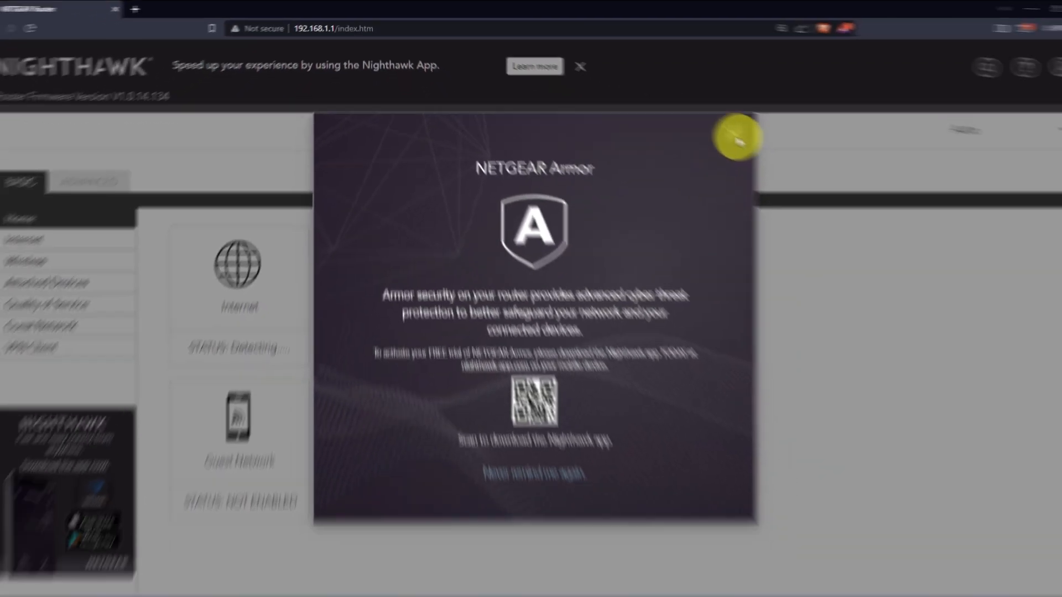
{"action": "left_click", "coordinate": [941, 215]}
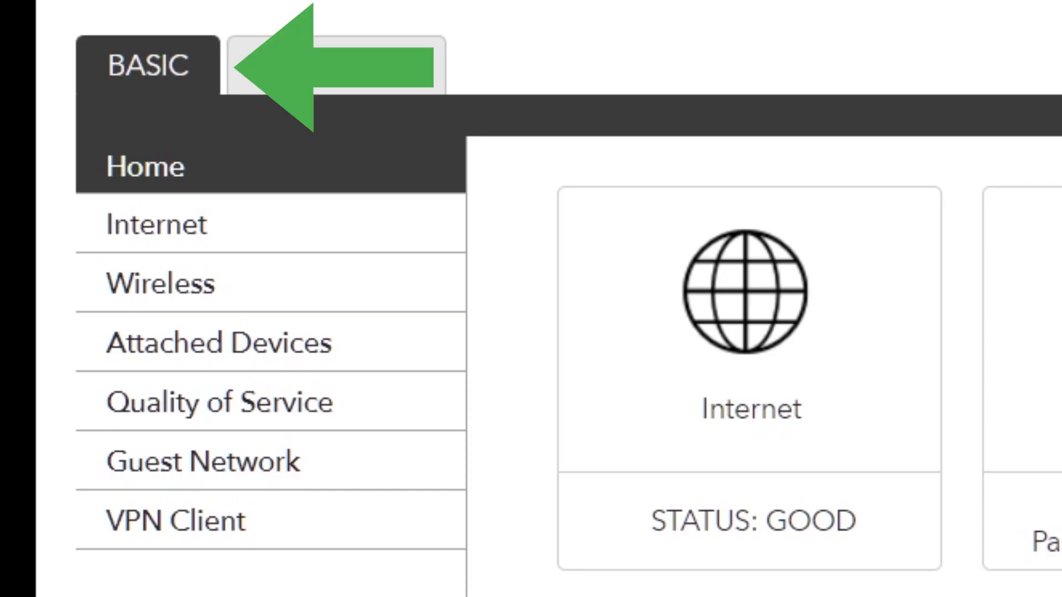
Set the Router MAC Address to Use Computer MAC Address in the basic Internet settings and apply the change.
{"action": "left_click", "coordinate": [277, 231]}
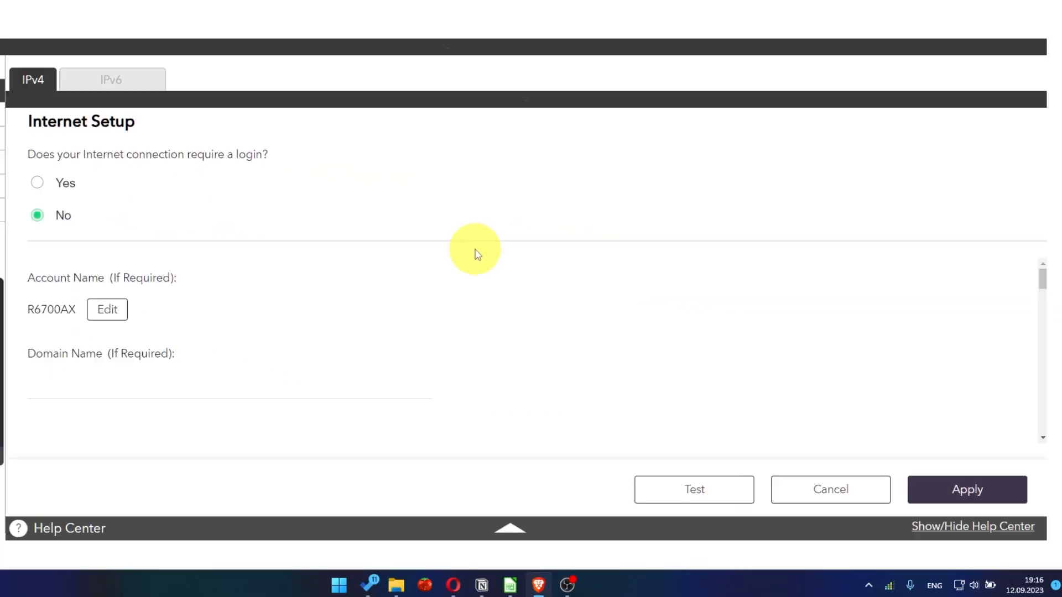
{"action": "scroll", "coordinate": [501, 332], "scroll_direction": "down", "scroll_amount": 5}
{"action": "scroll", "coordinate": [501, 347], "scroll_direction": "down", "scroll_amount": 10}
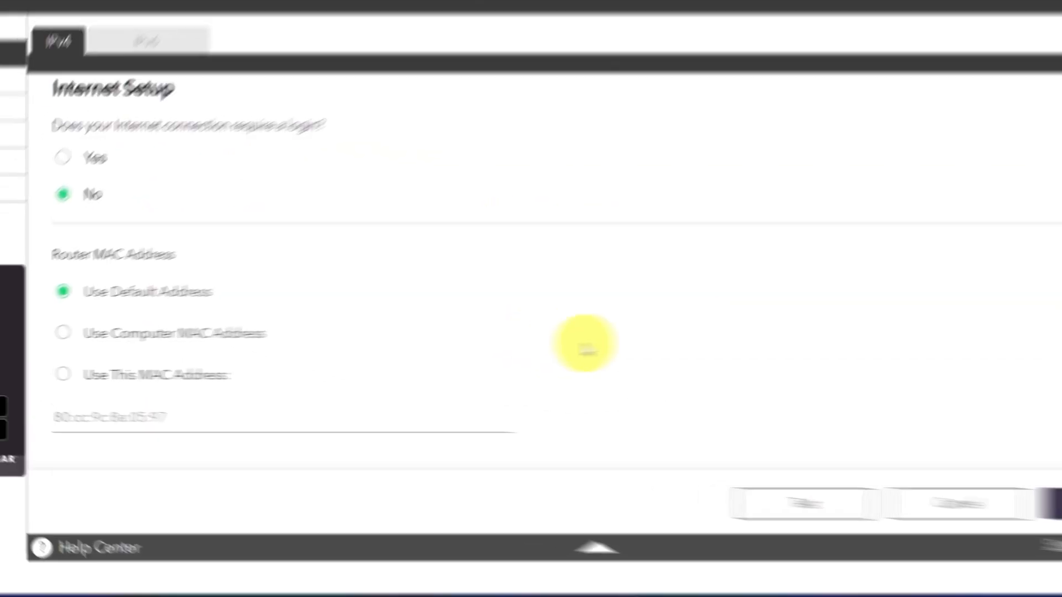
{"action": "left_click", "coordinate": [62, 333]}
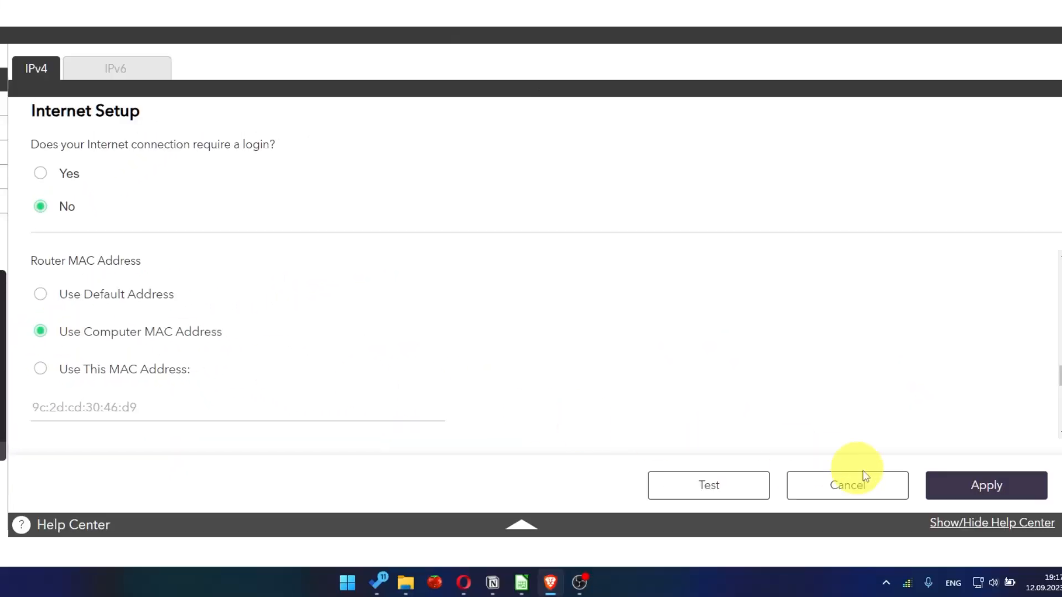
{"action": "left_click", "coordinate": [1006, 499]}
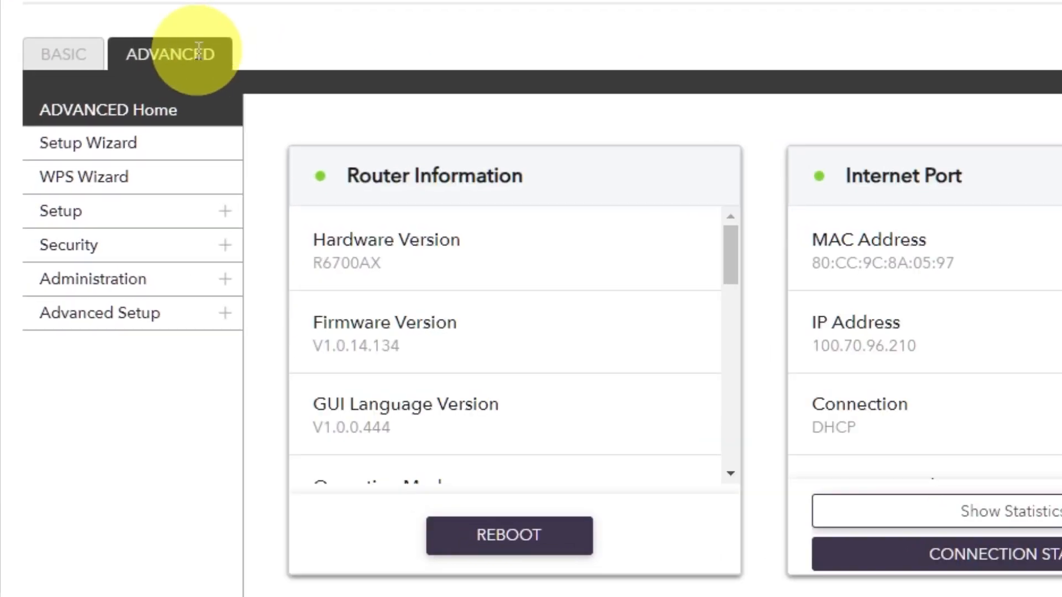
Restart the router from its advanced home page so the new MAC address setting takes effect.
{"action": "left_click", "coordinate": [89, 145]}
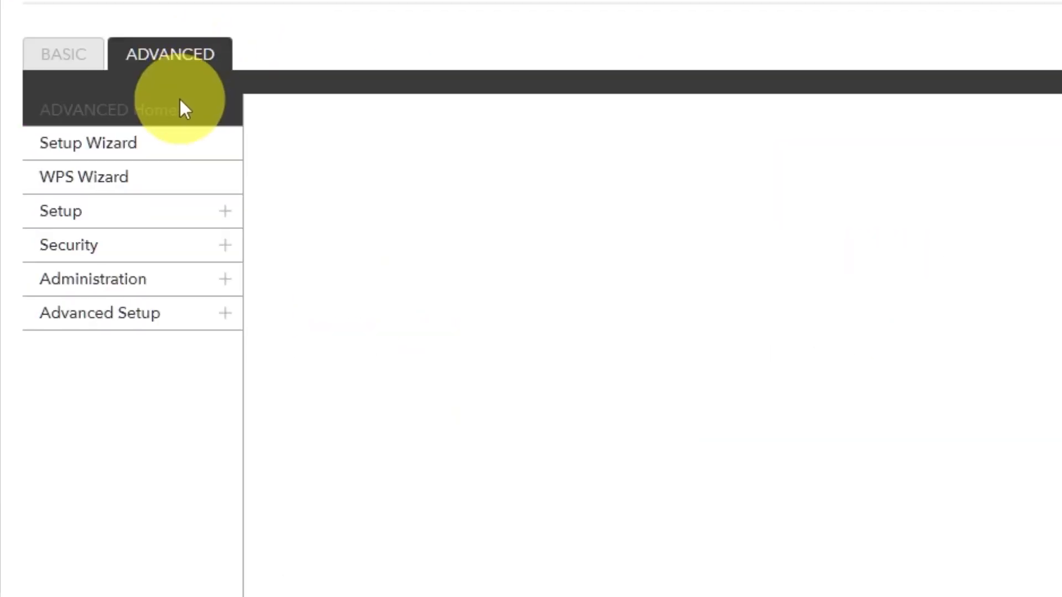
{"action": "left_click", "coordinate": [173, 114]}
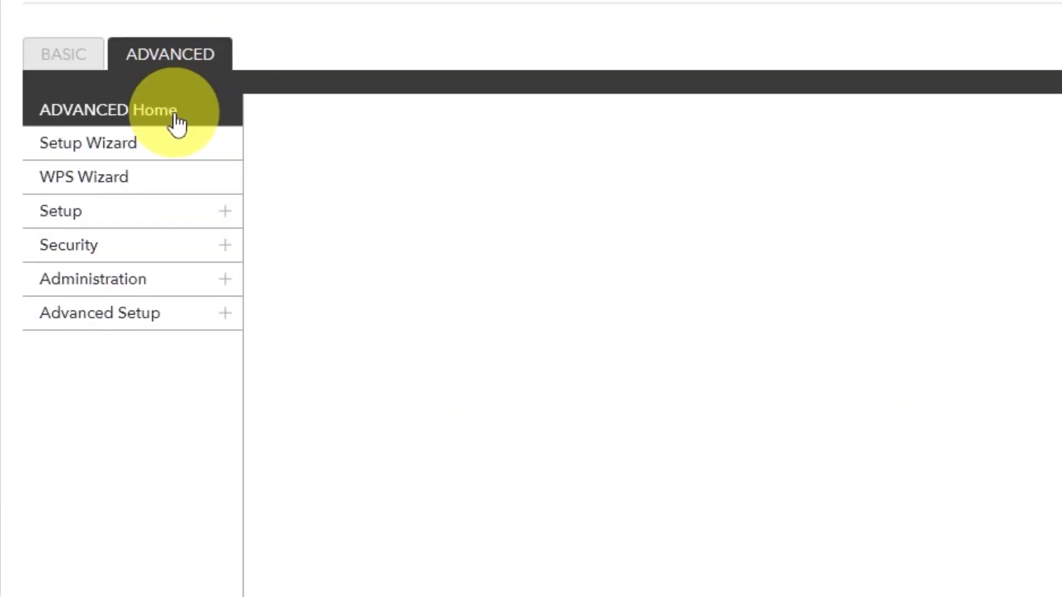
{"action": "left_click", "coordinate": [493, 534]}
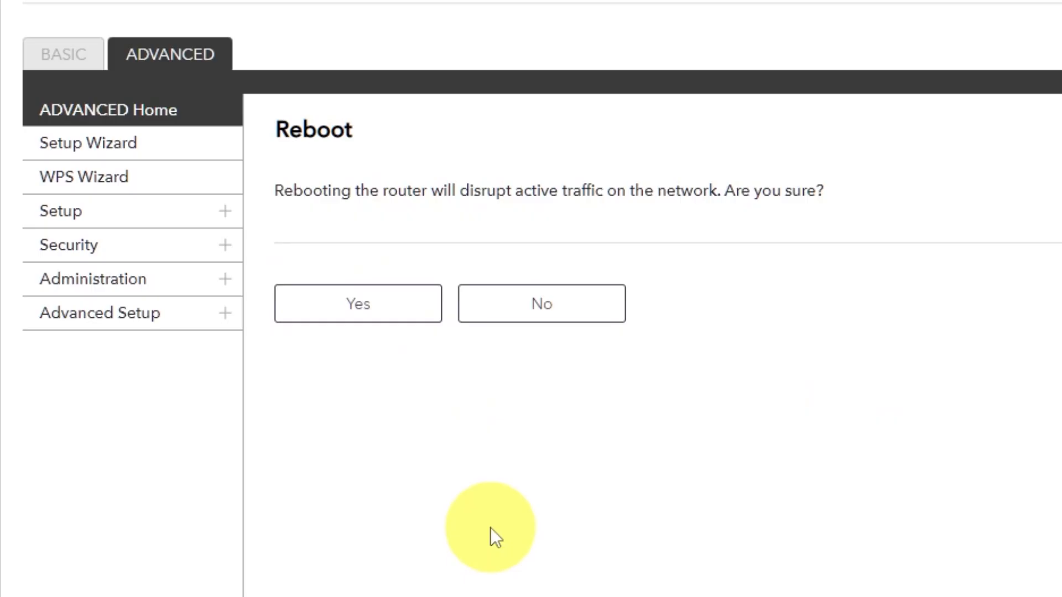
{"action": "left_click", "coordinate": [360, 303]}
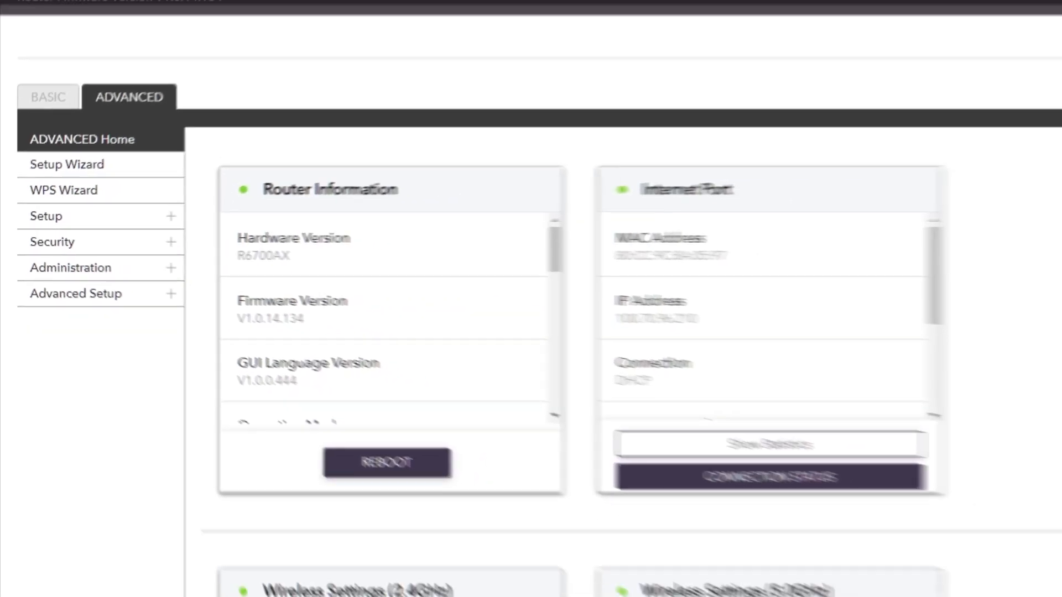
Search for youtube in a new browser tab to check internet access after the restart.
{"action": "left_click", "coordinate": [145, 8]}
{"action": "left_click", "coordinate": [322, 28]}
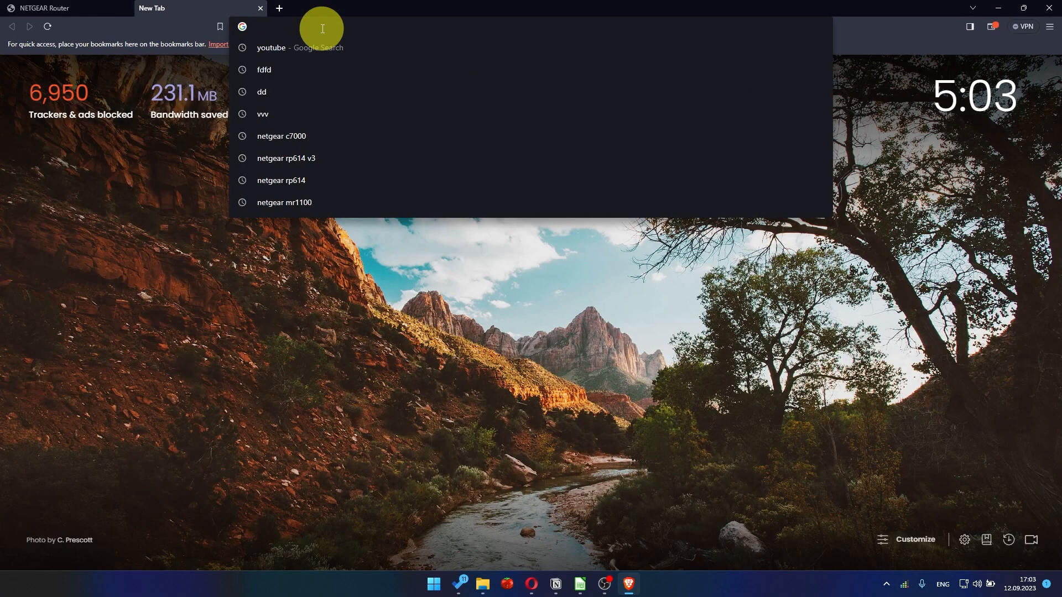
{"action": "left_click", "coordinate": [301, 49]}
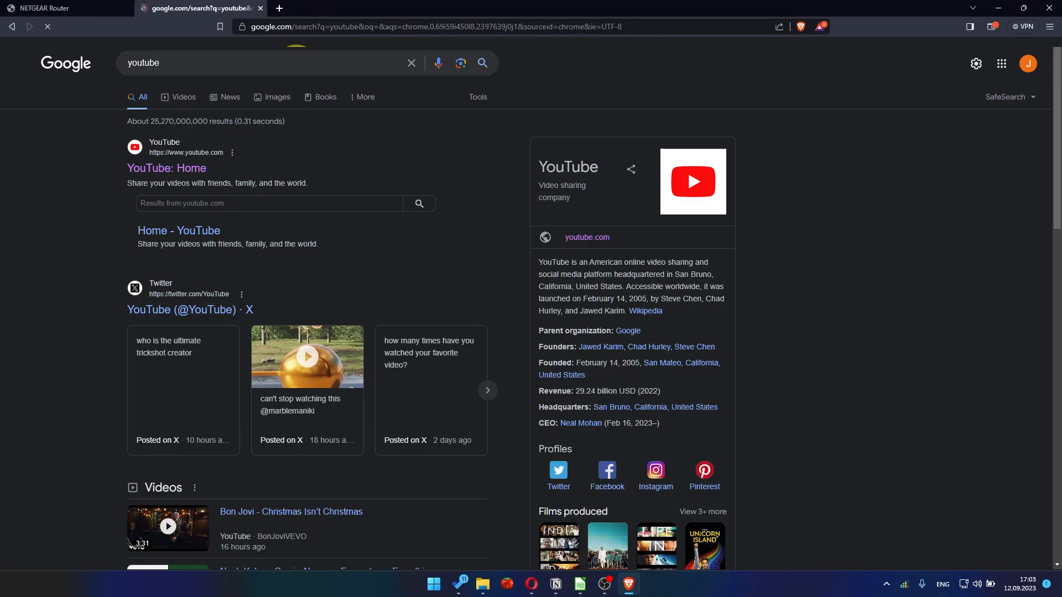